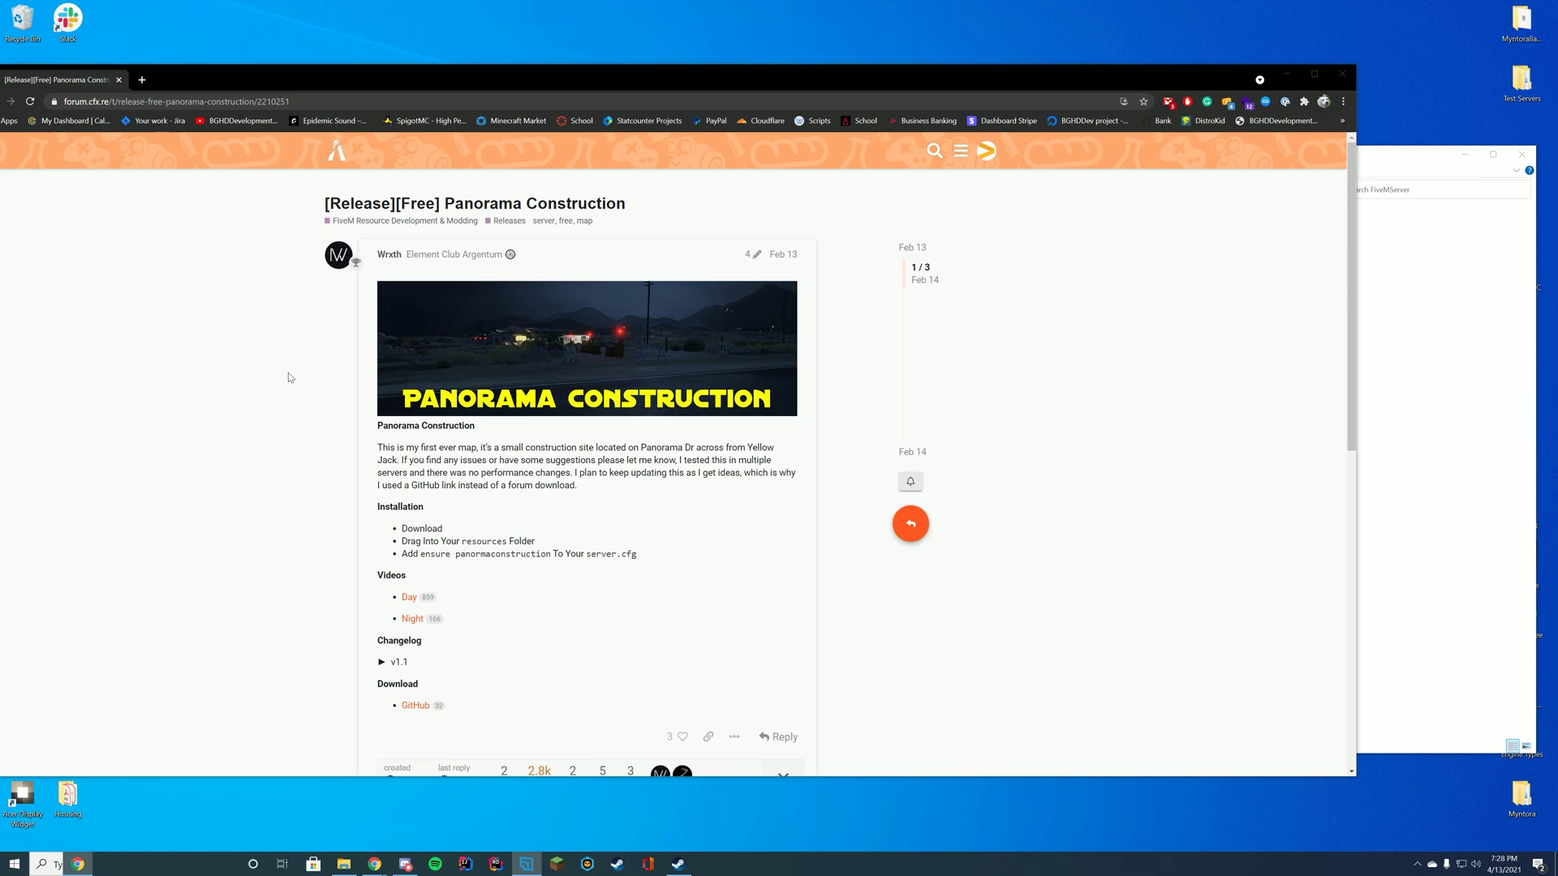
Go from the Panorama Construction forum post to its GitHub releases and download the v1.1 source code as a zip
scroll(316, 439, "down", 1)
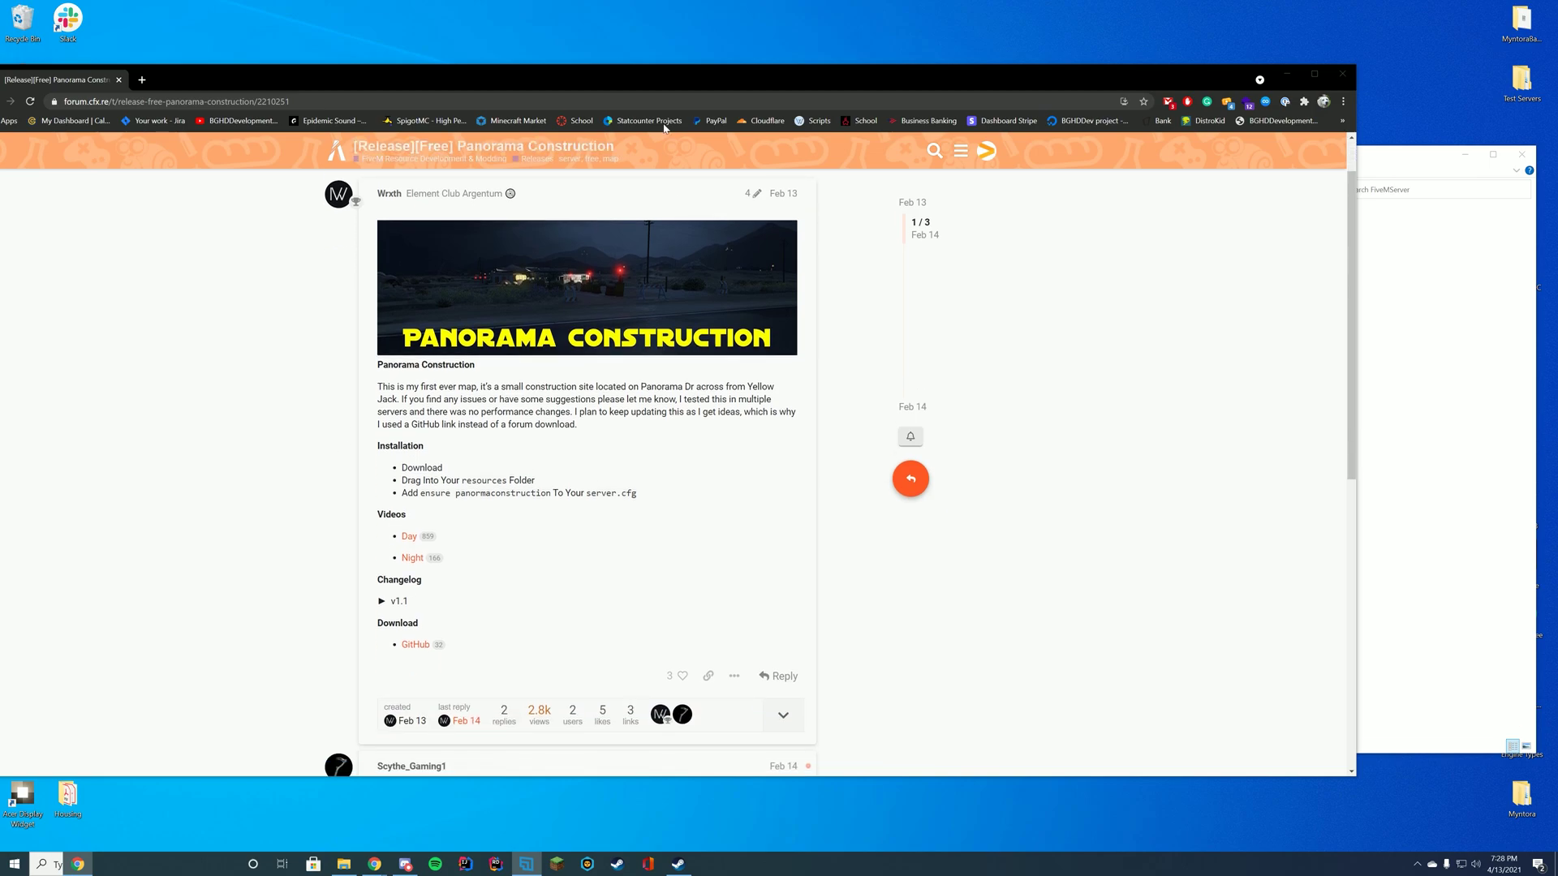
left_click_drag(671, 86, 744, 75)
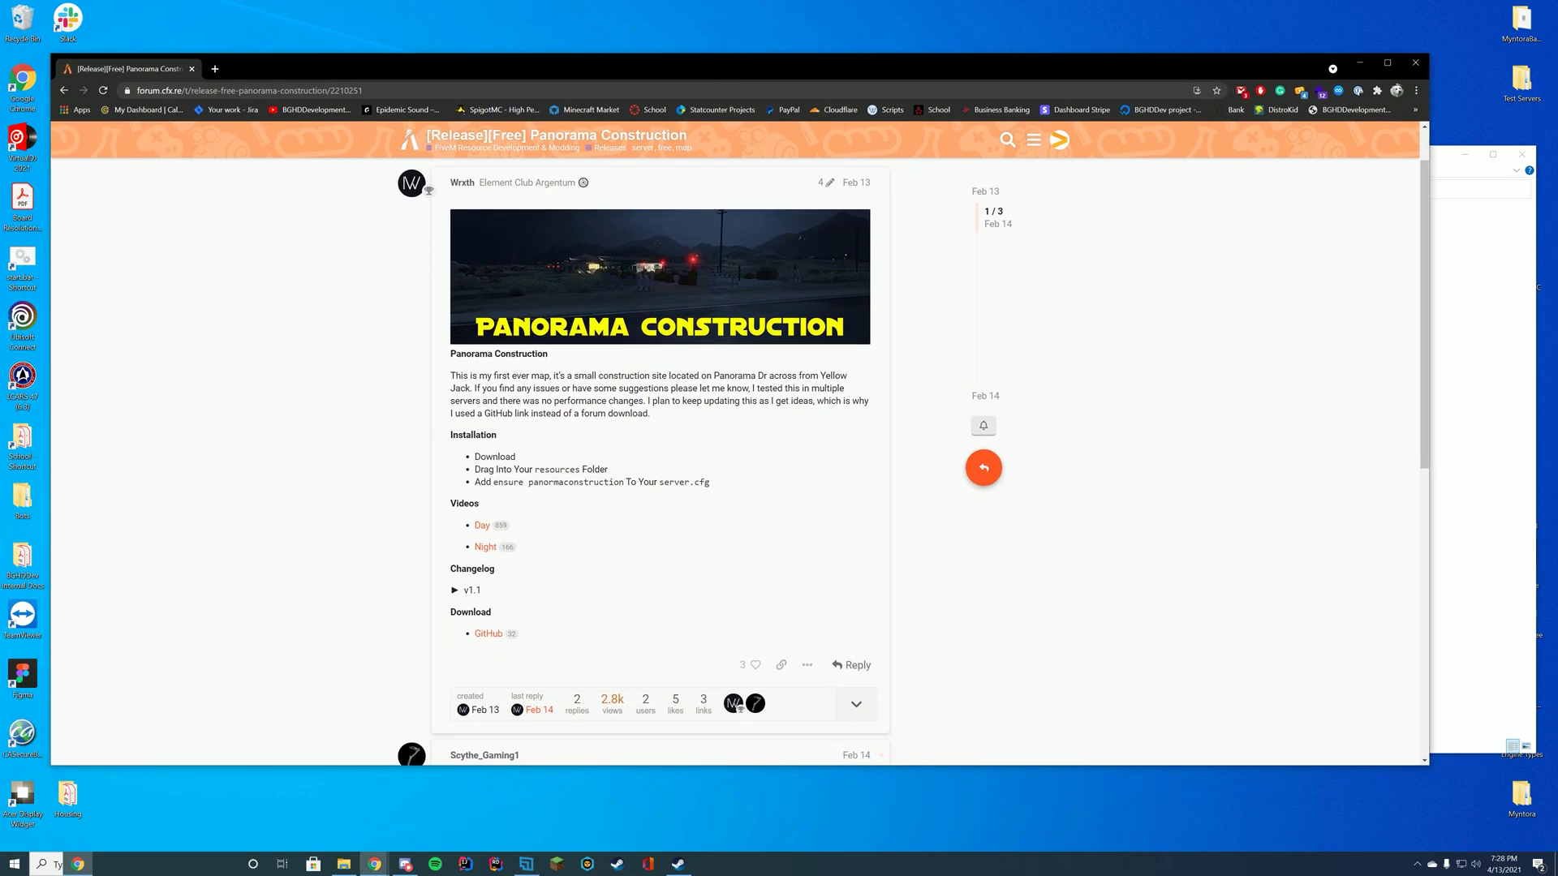
left_click(490, 634)
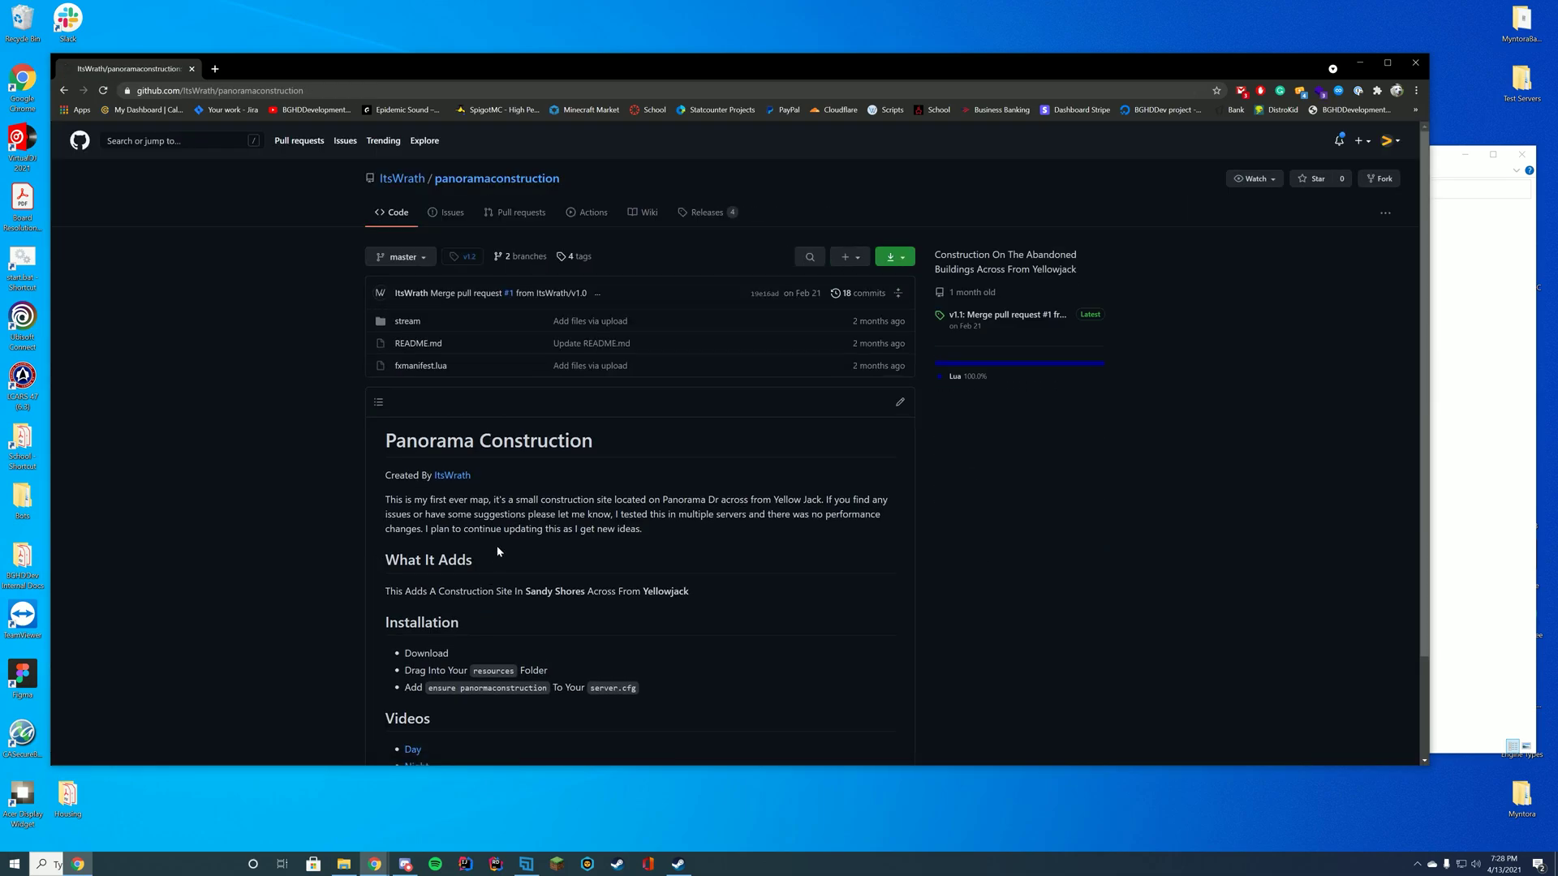
left_click(685, 216)
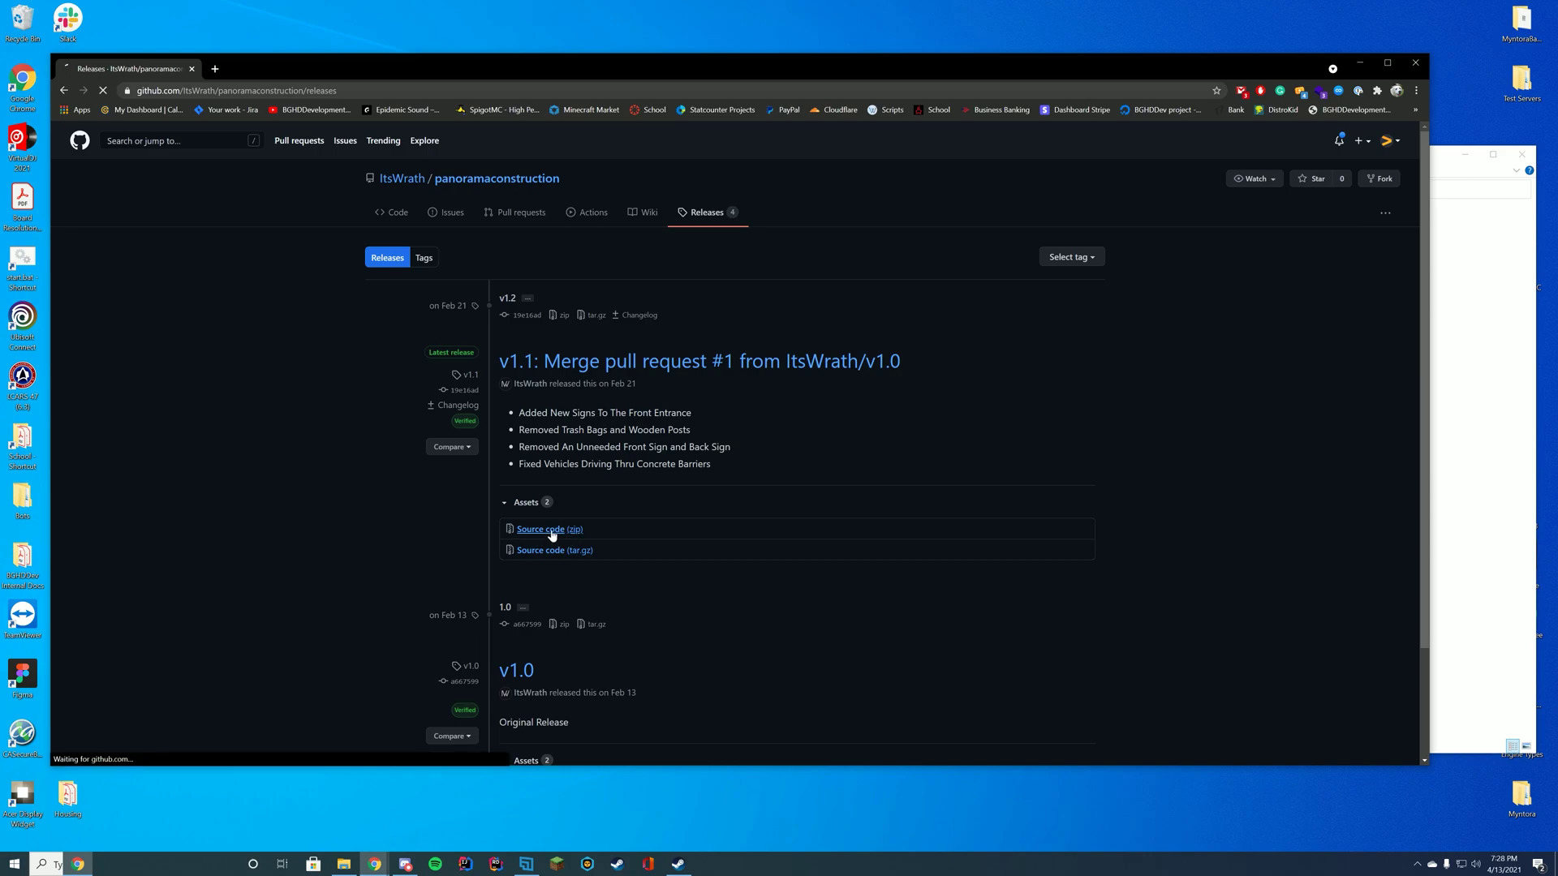
left_click(542, 551)
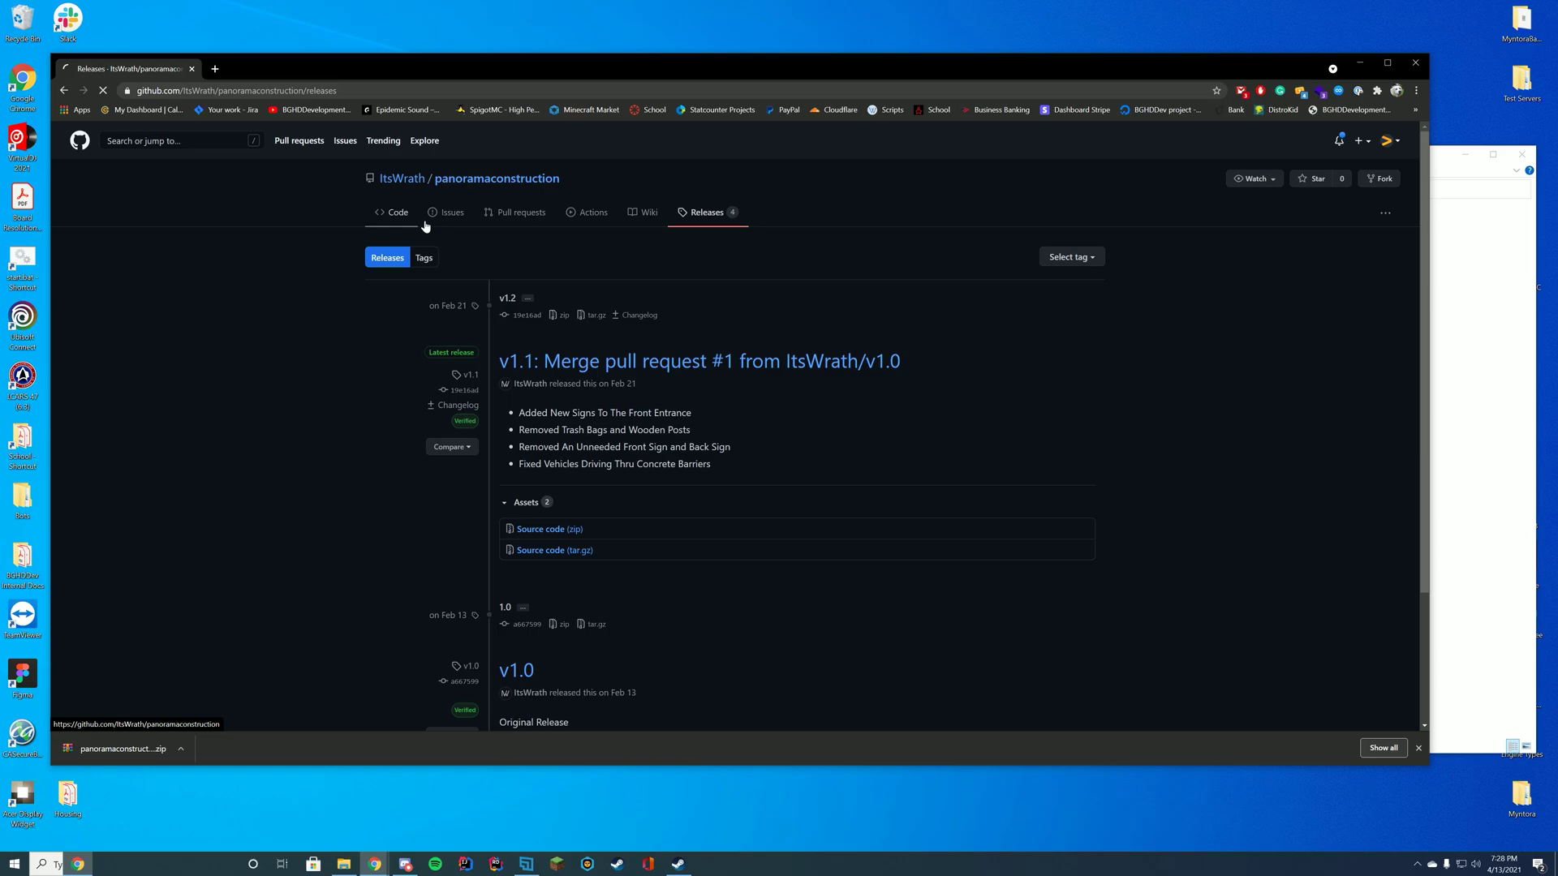
Show the repository's code download options, and open the downloaded panoramaconstruction zip with the browser minimized
left_click(397, 213)
left_click(895, 257)
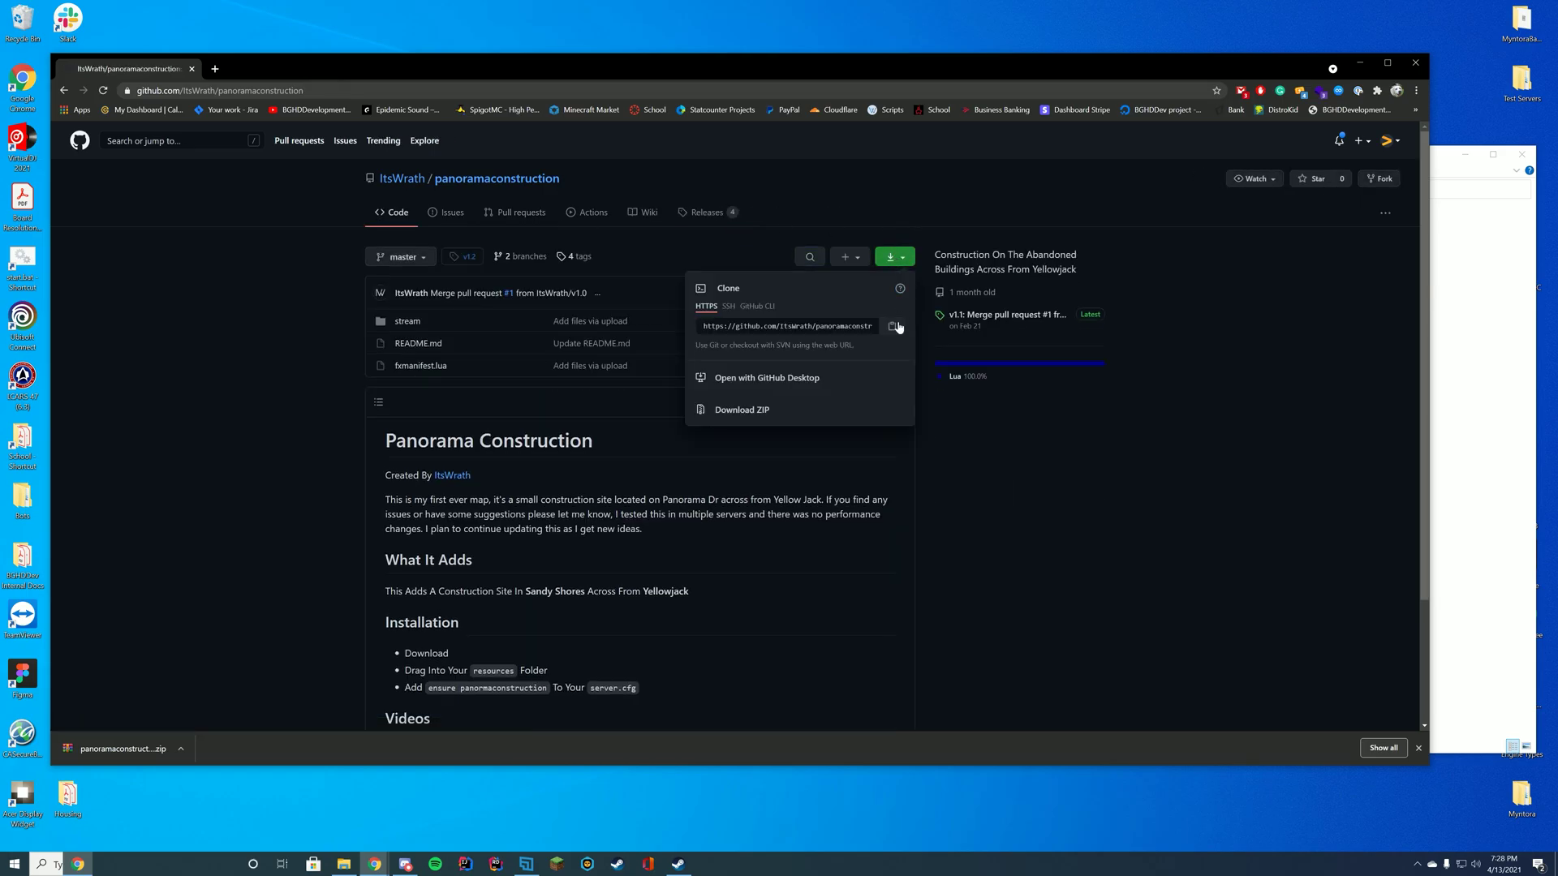
left_click(154, 748)
left_click(1360, 62)
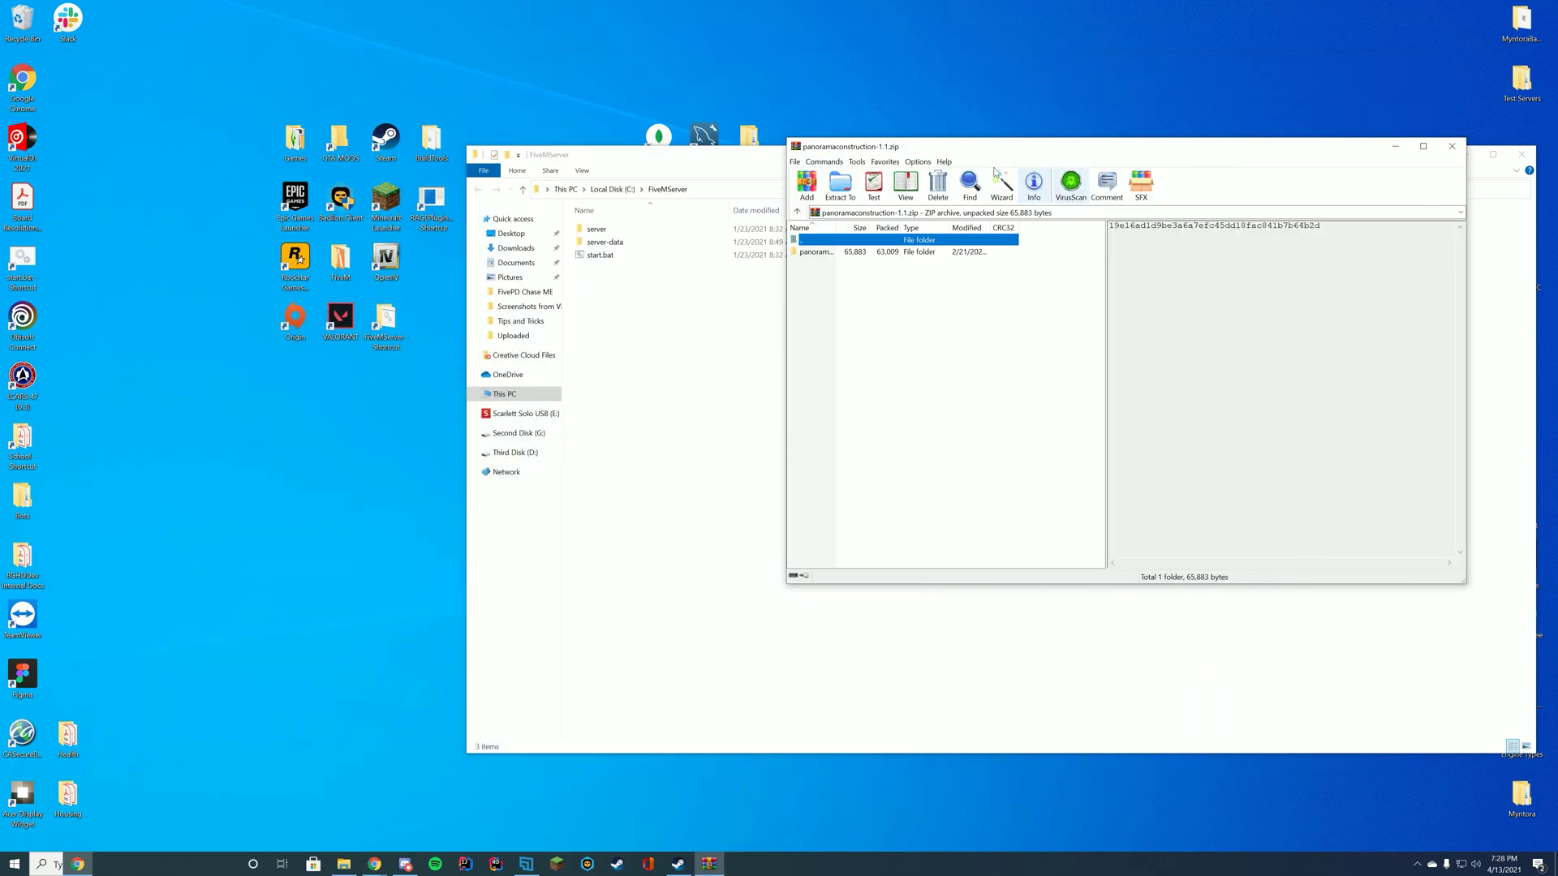
Place the FiveMServer folder window beside the archive and inspect the contents of the archive's folder
left_click_drag(678, 162, 326, 173)
key("alt+Tab")
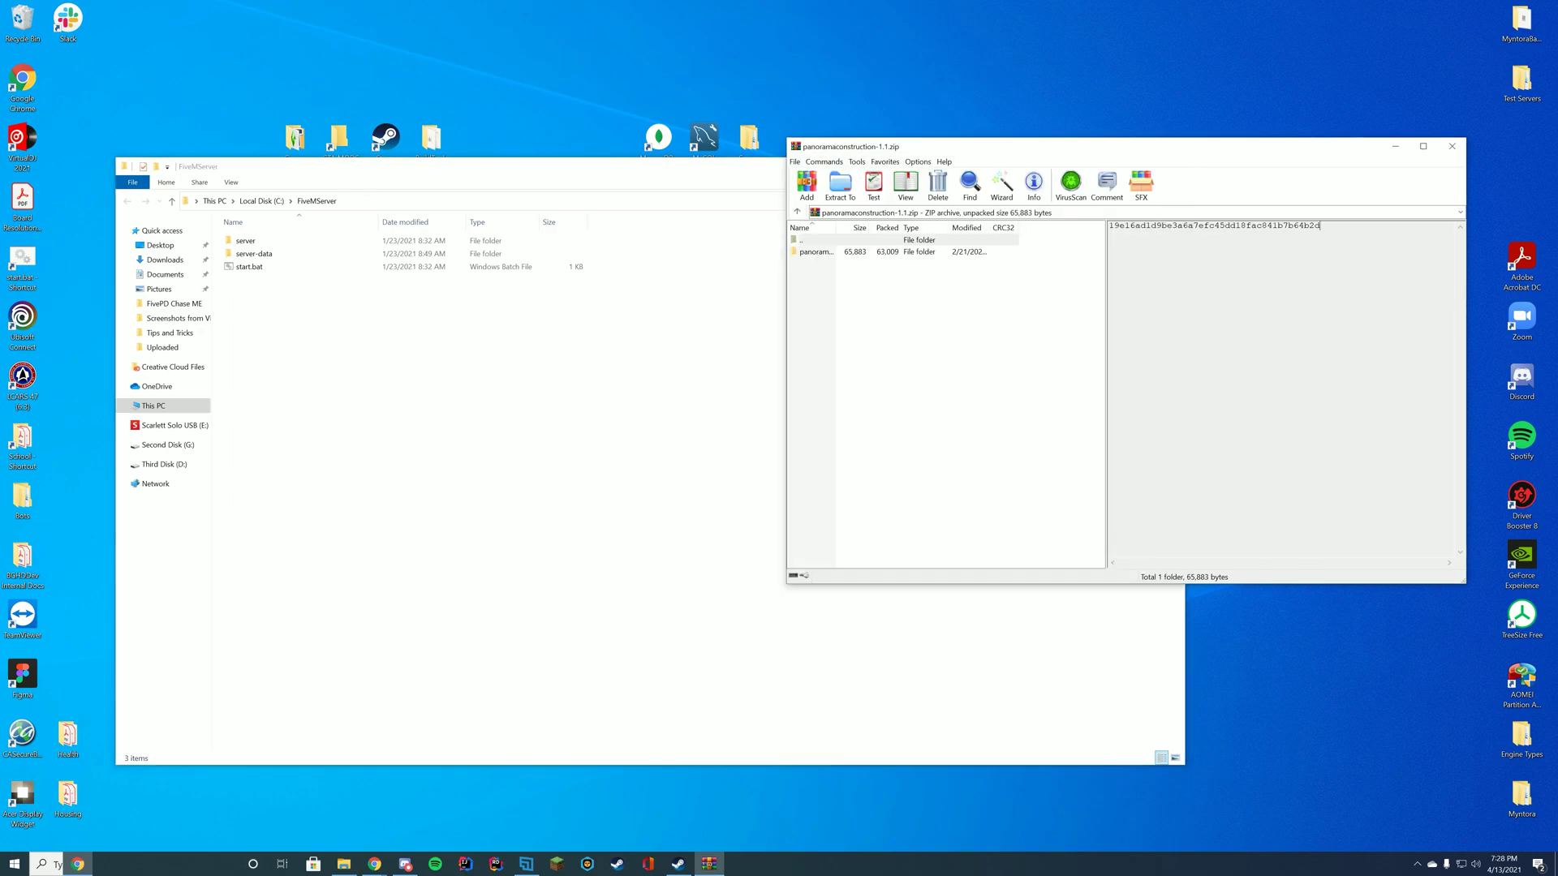
double_click(813, 255)
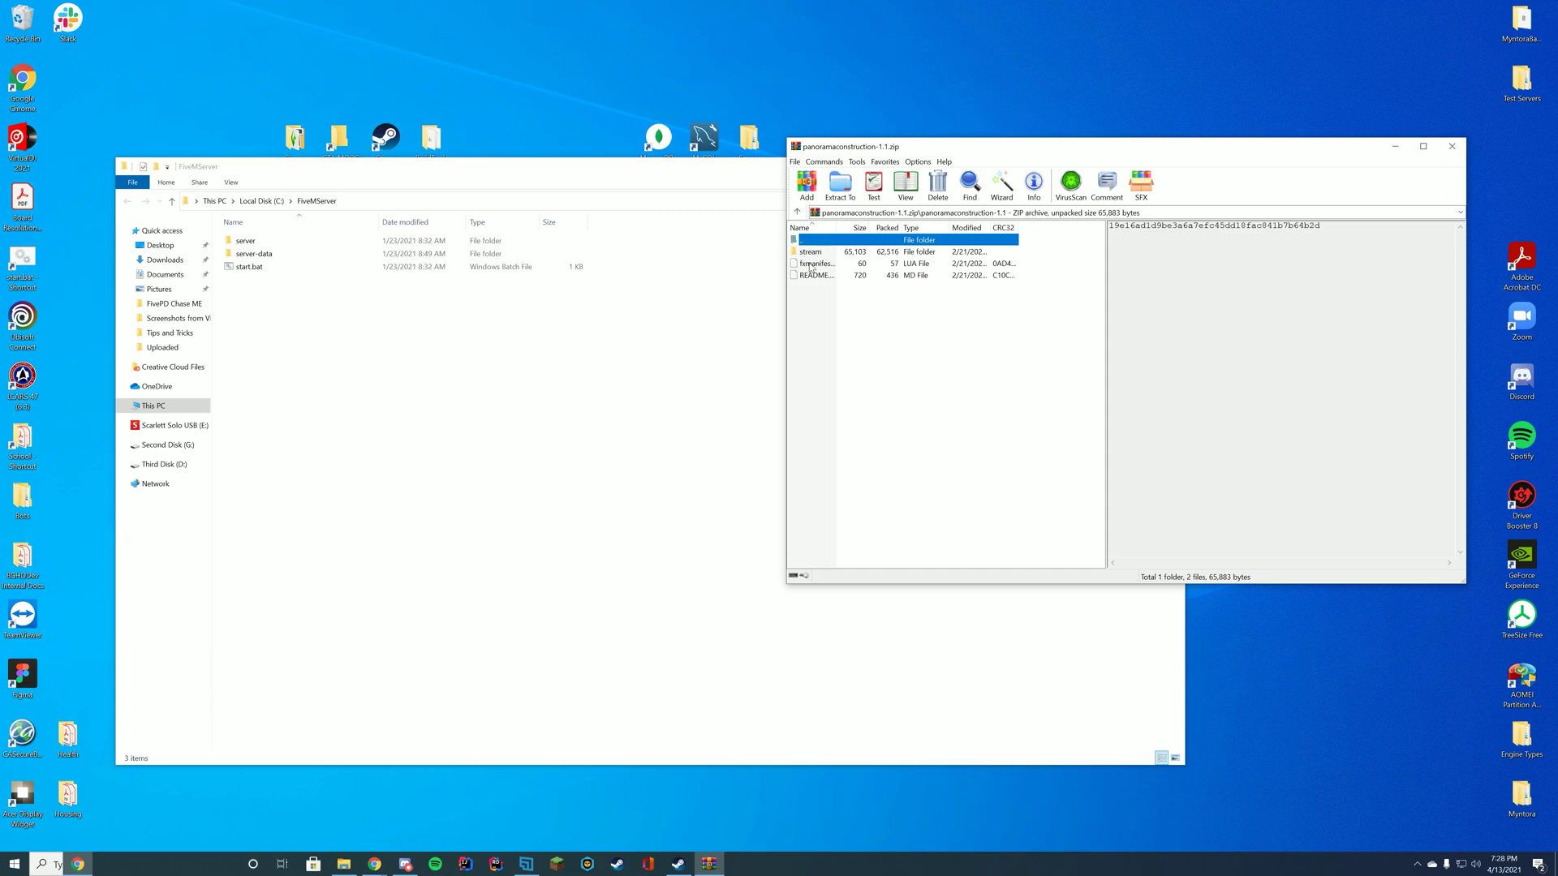
double_click(803, 240)
Extract the panoramaconstruction-1.1 folder into the server-data resources folder and close the archive
double_click(254, 254)
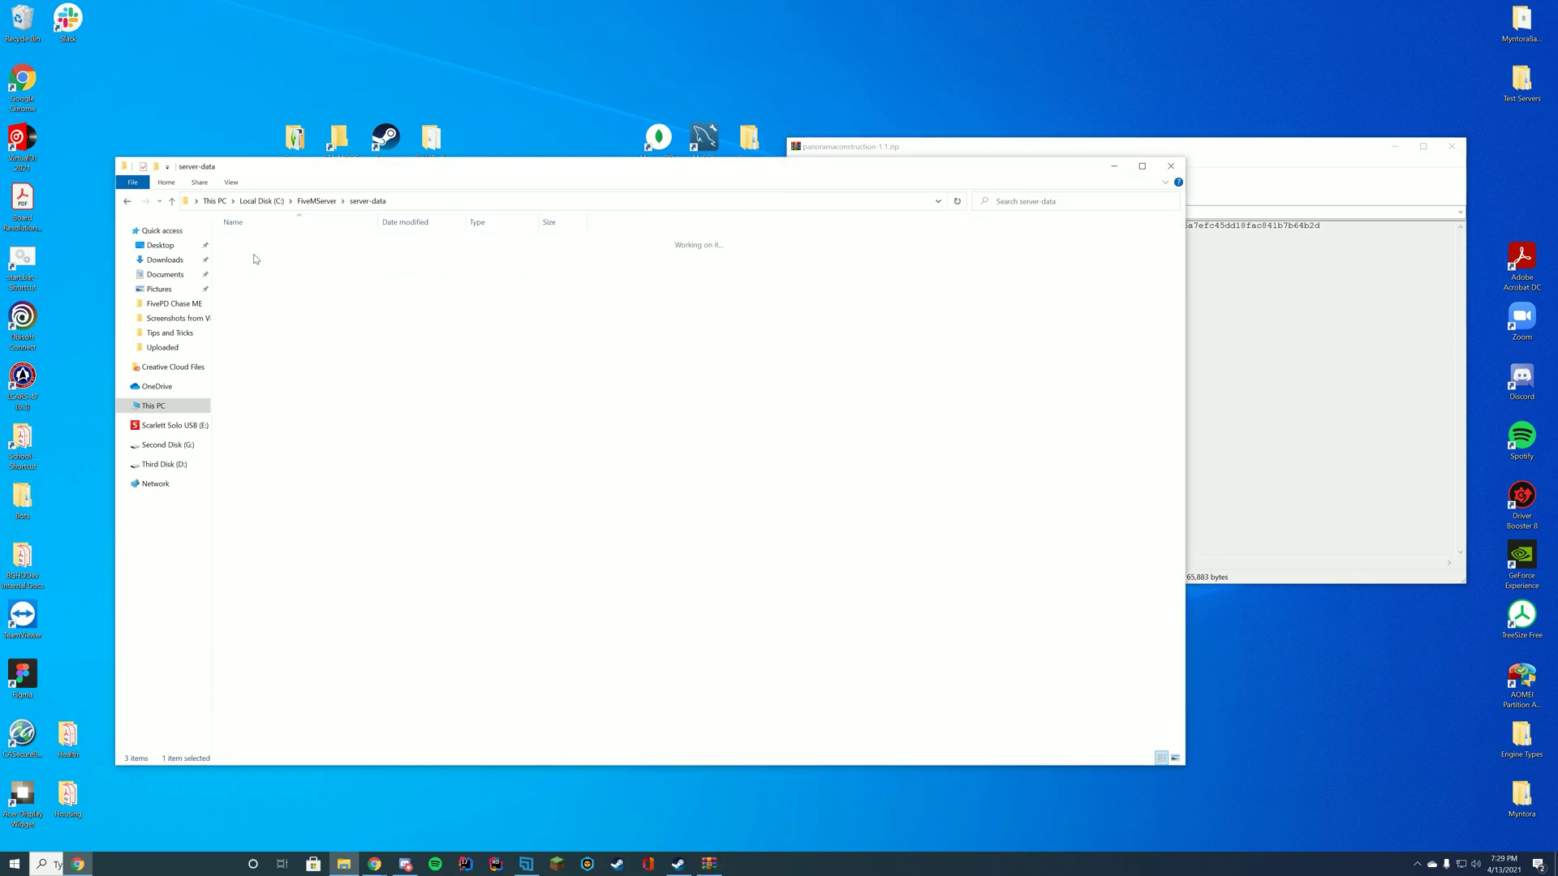
double_click(257, 268)
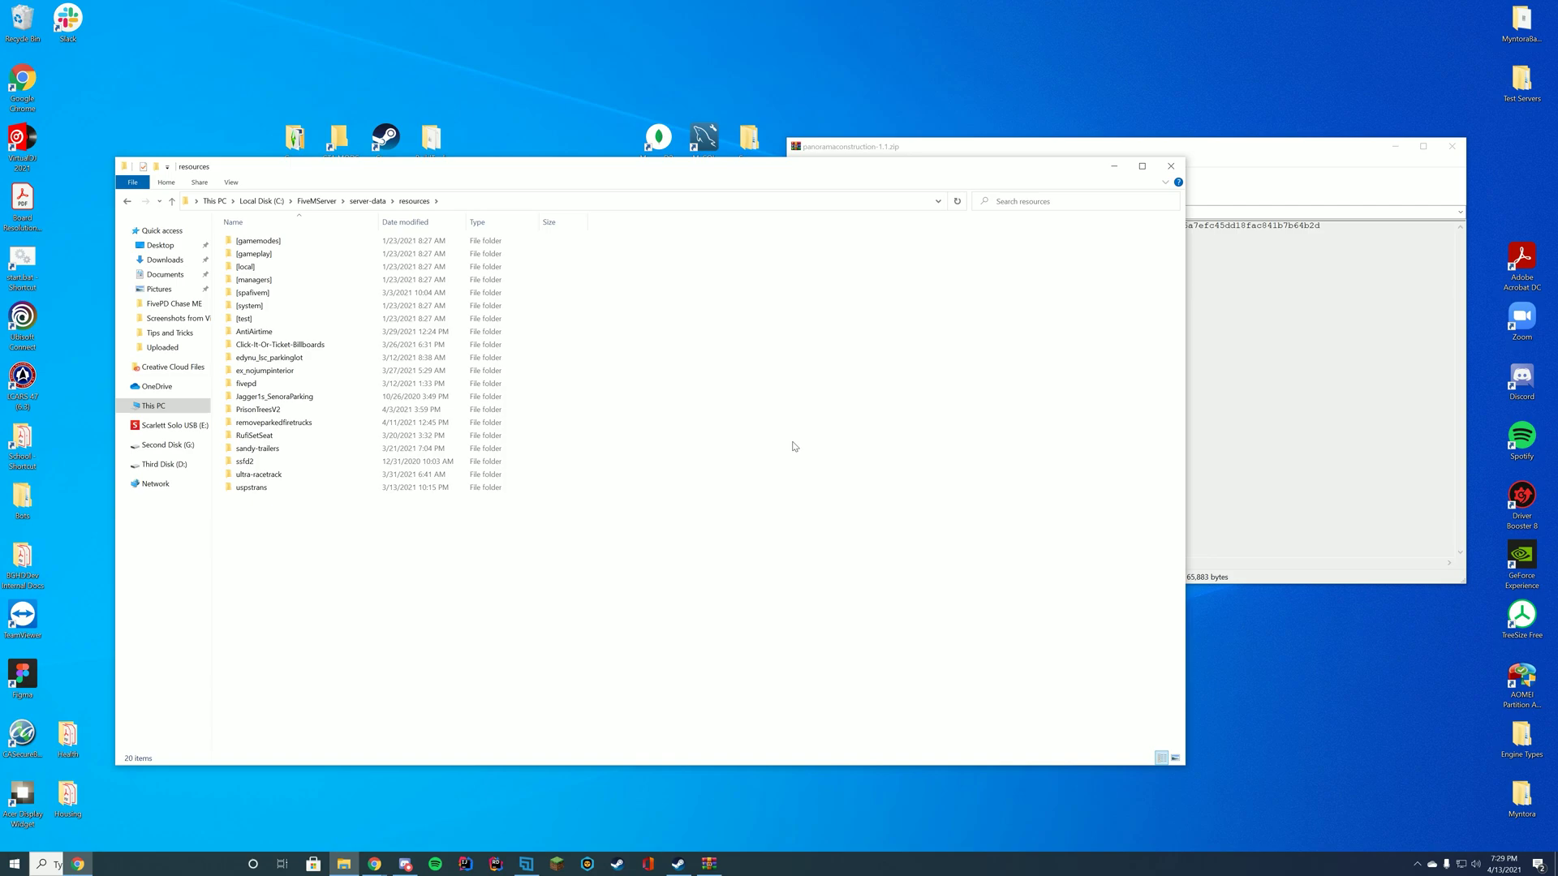
left_click(1190, 367)
left_click_drag(795, 253, 349, 558)
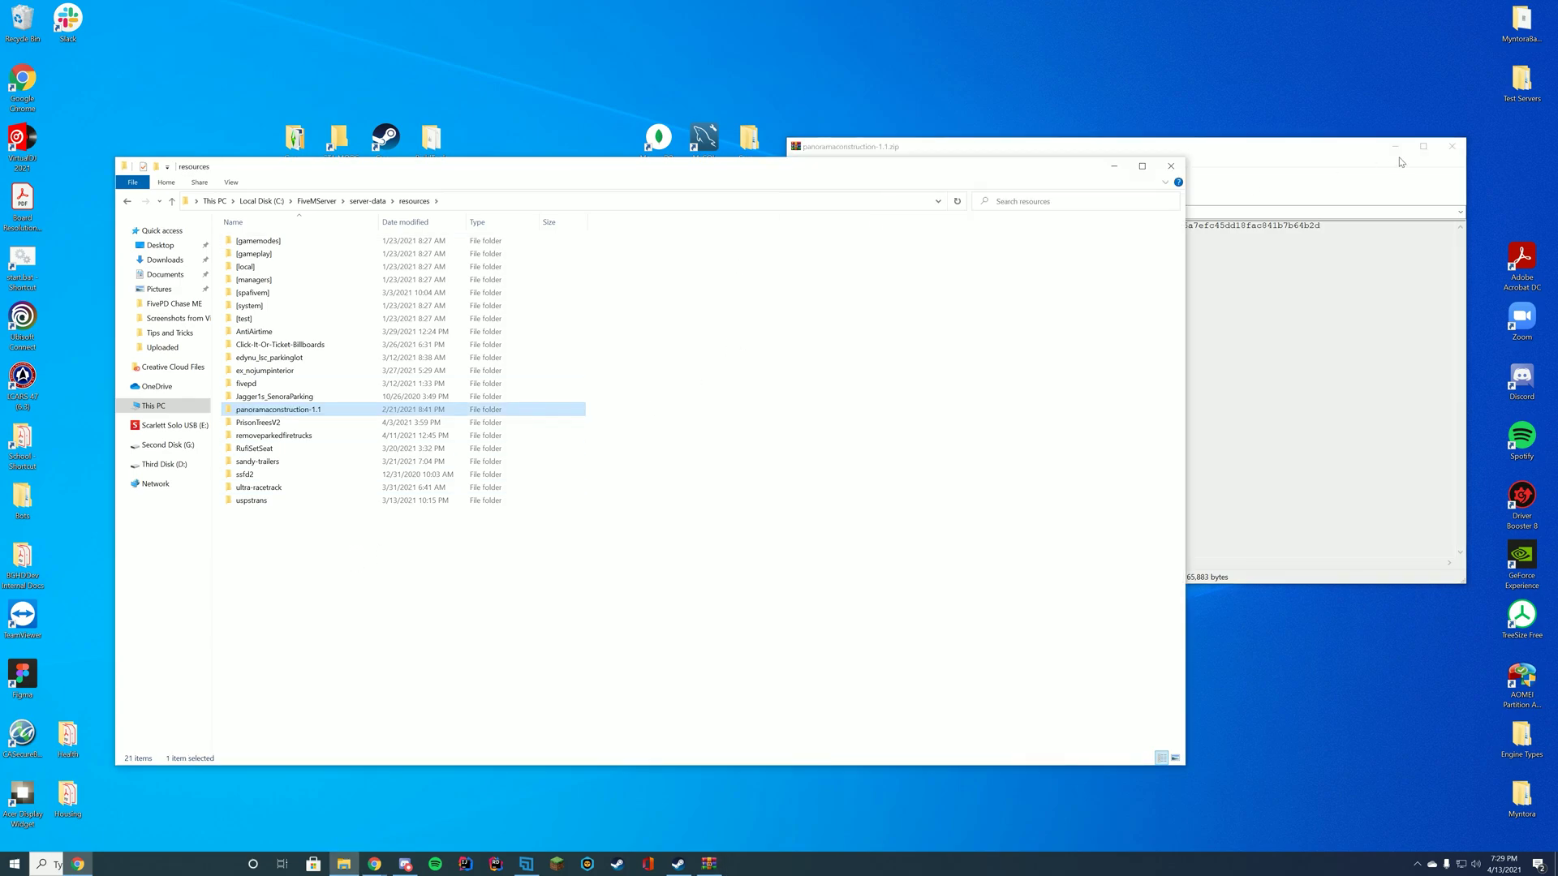
left_click(1452, 156)
Copy the name of the panoramaconstruction-1.1 folder without renaming it
right_click(310, 410)
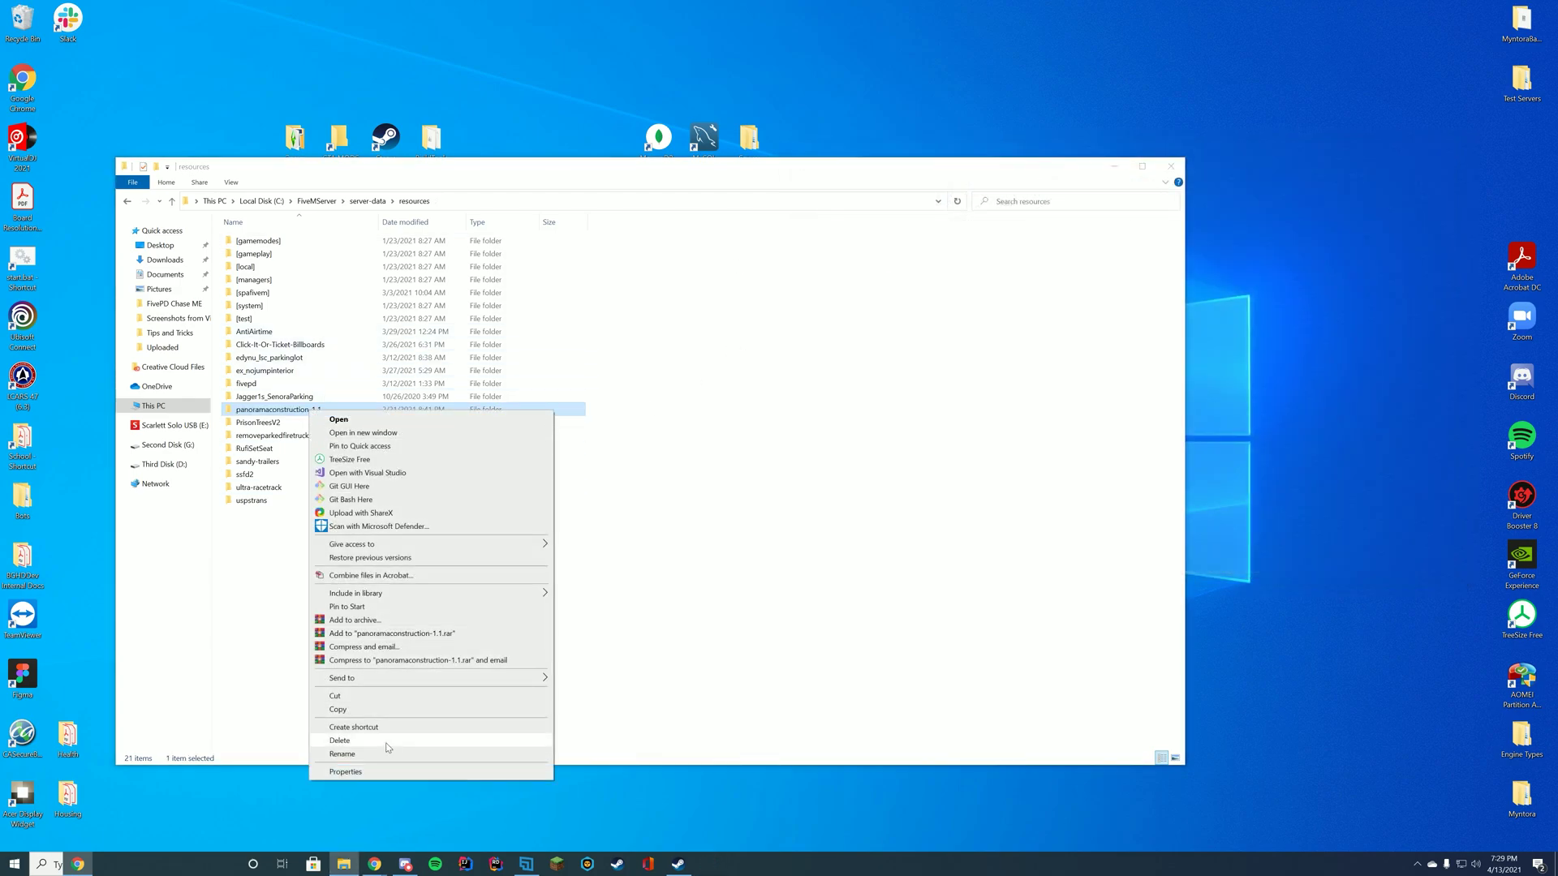
left_click(342, 754)
right_click(325, 409)
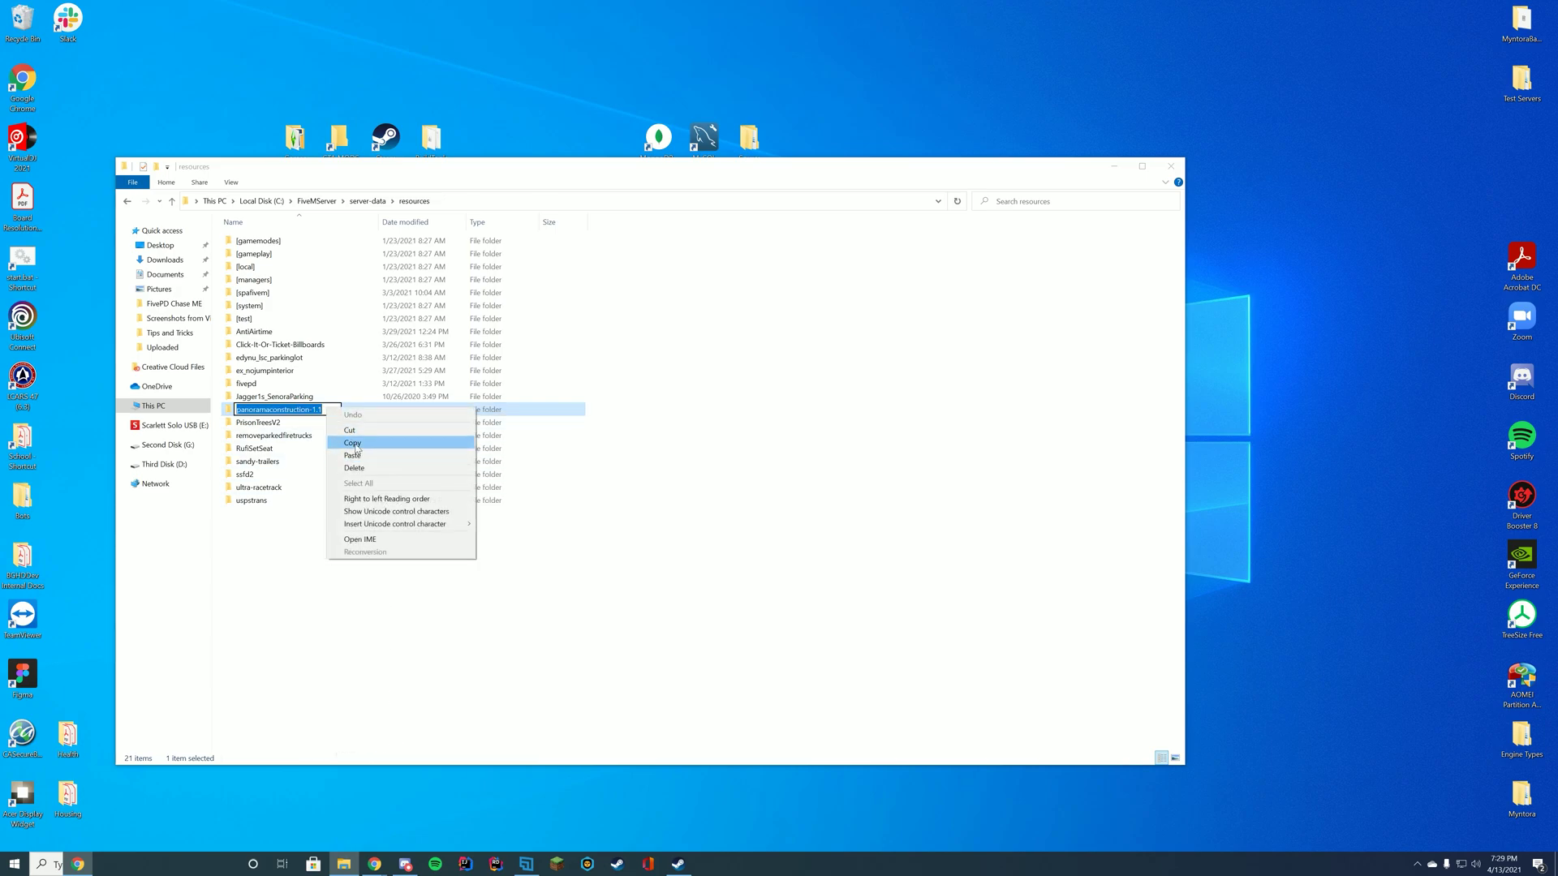
left_click(355, 448)
left_click(891, 540)
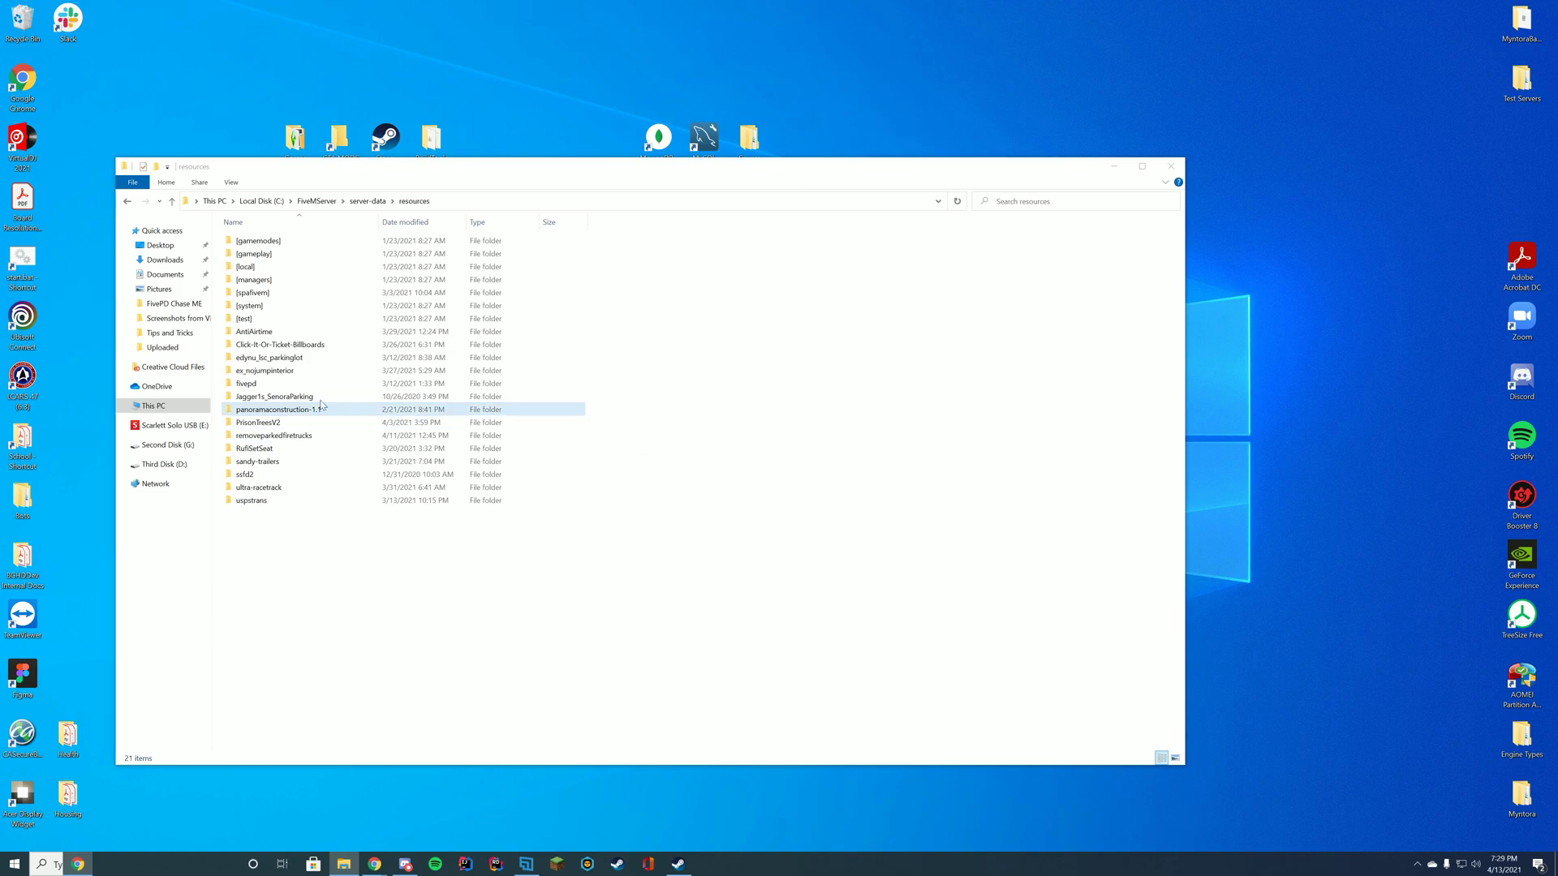
Return to the server-data folder and open server.cfg in Notepad++
left_click(377, 204)
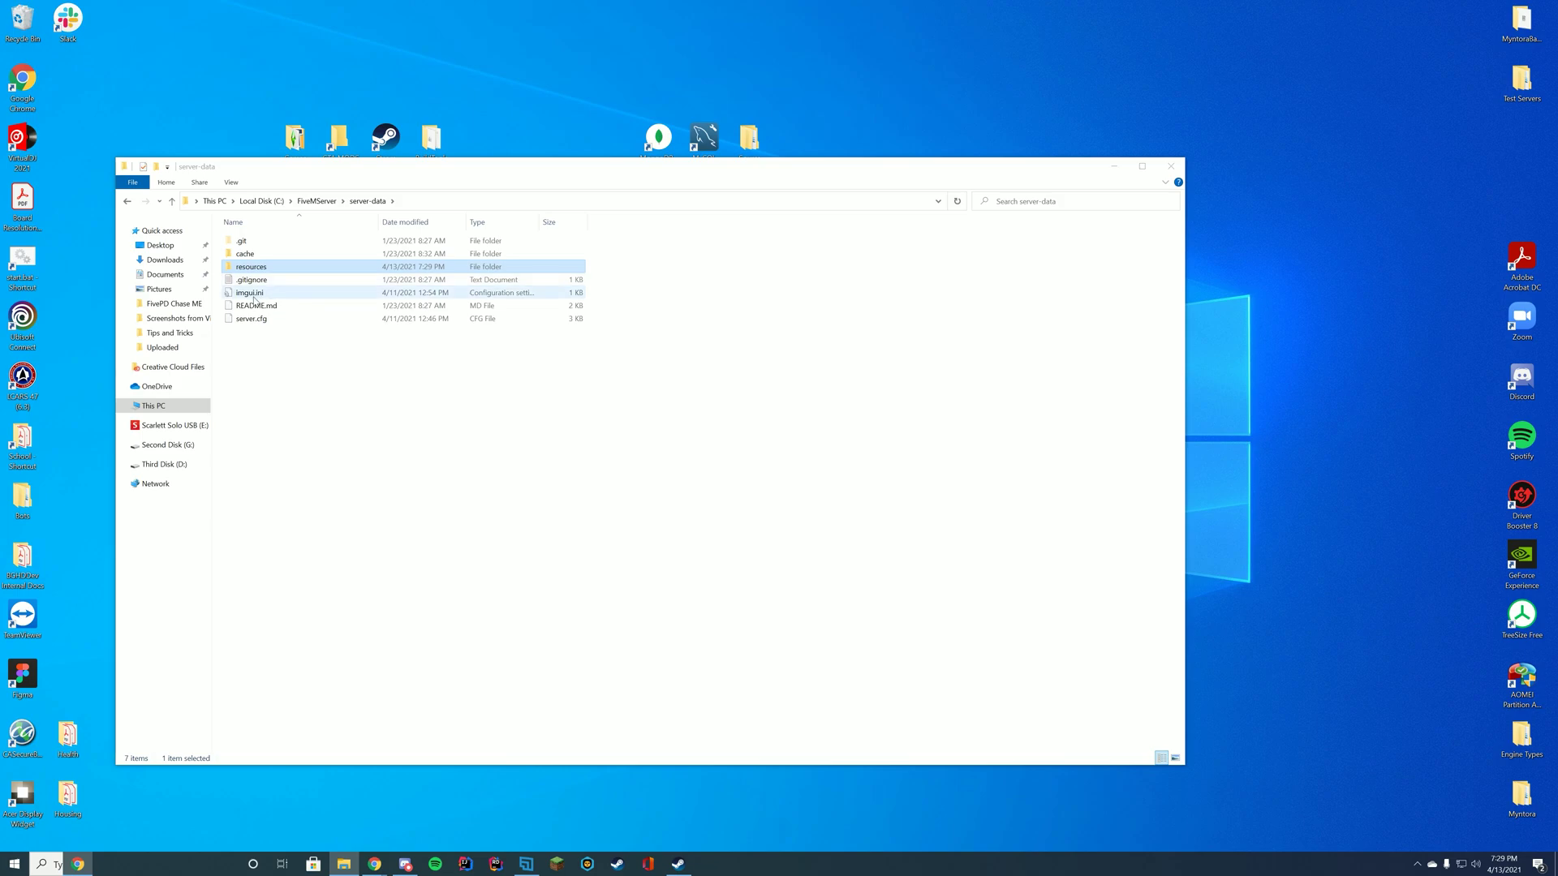
right_click(252, 319)
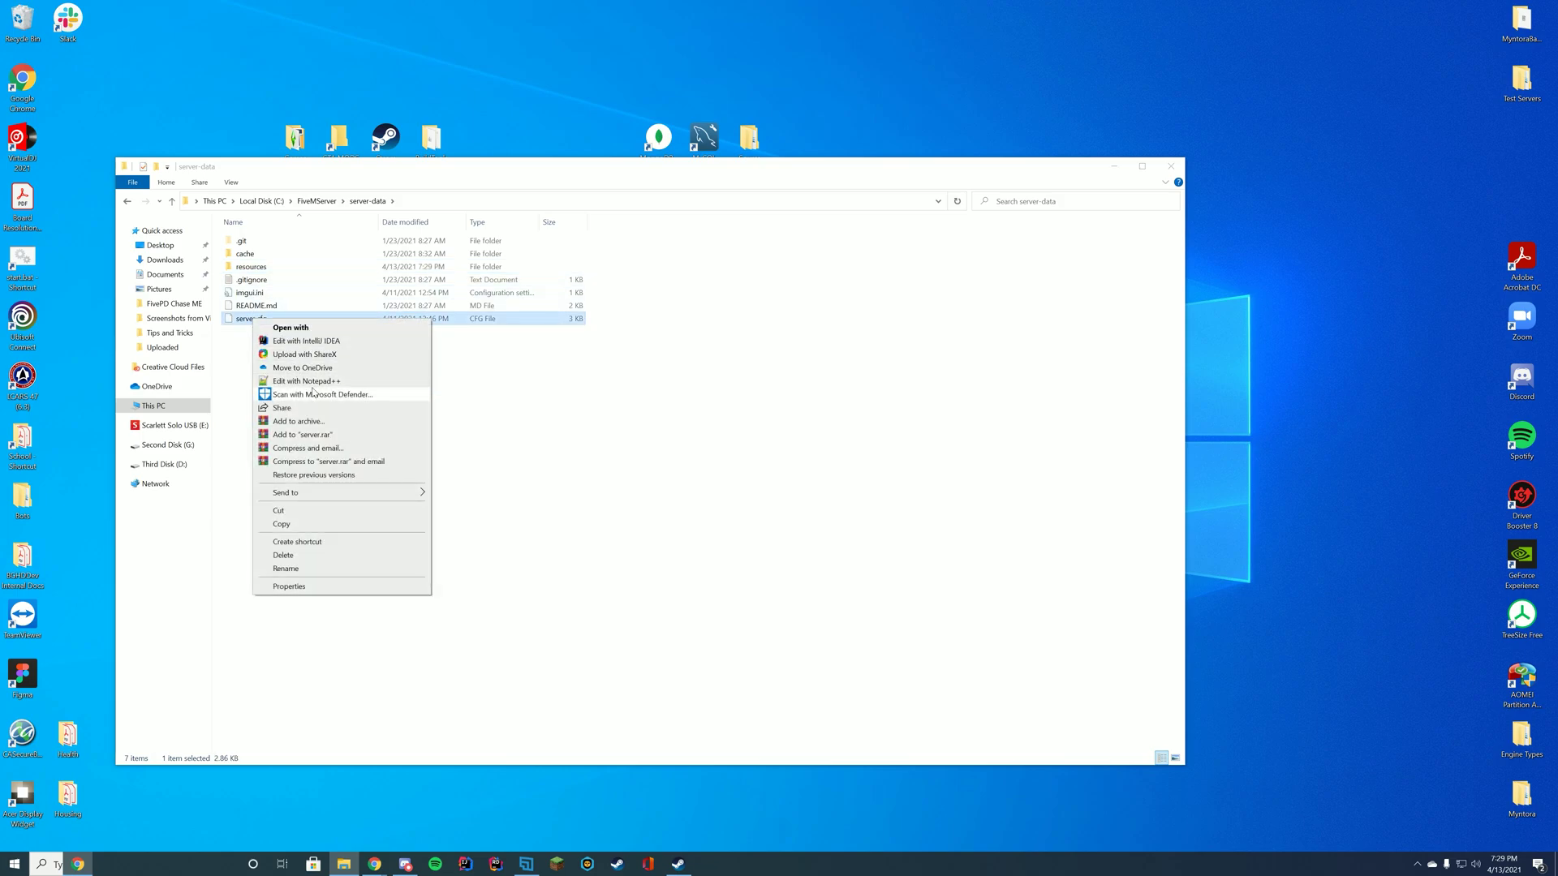
left_click(313, 381)
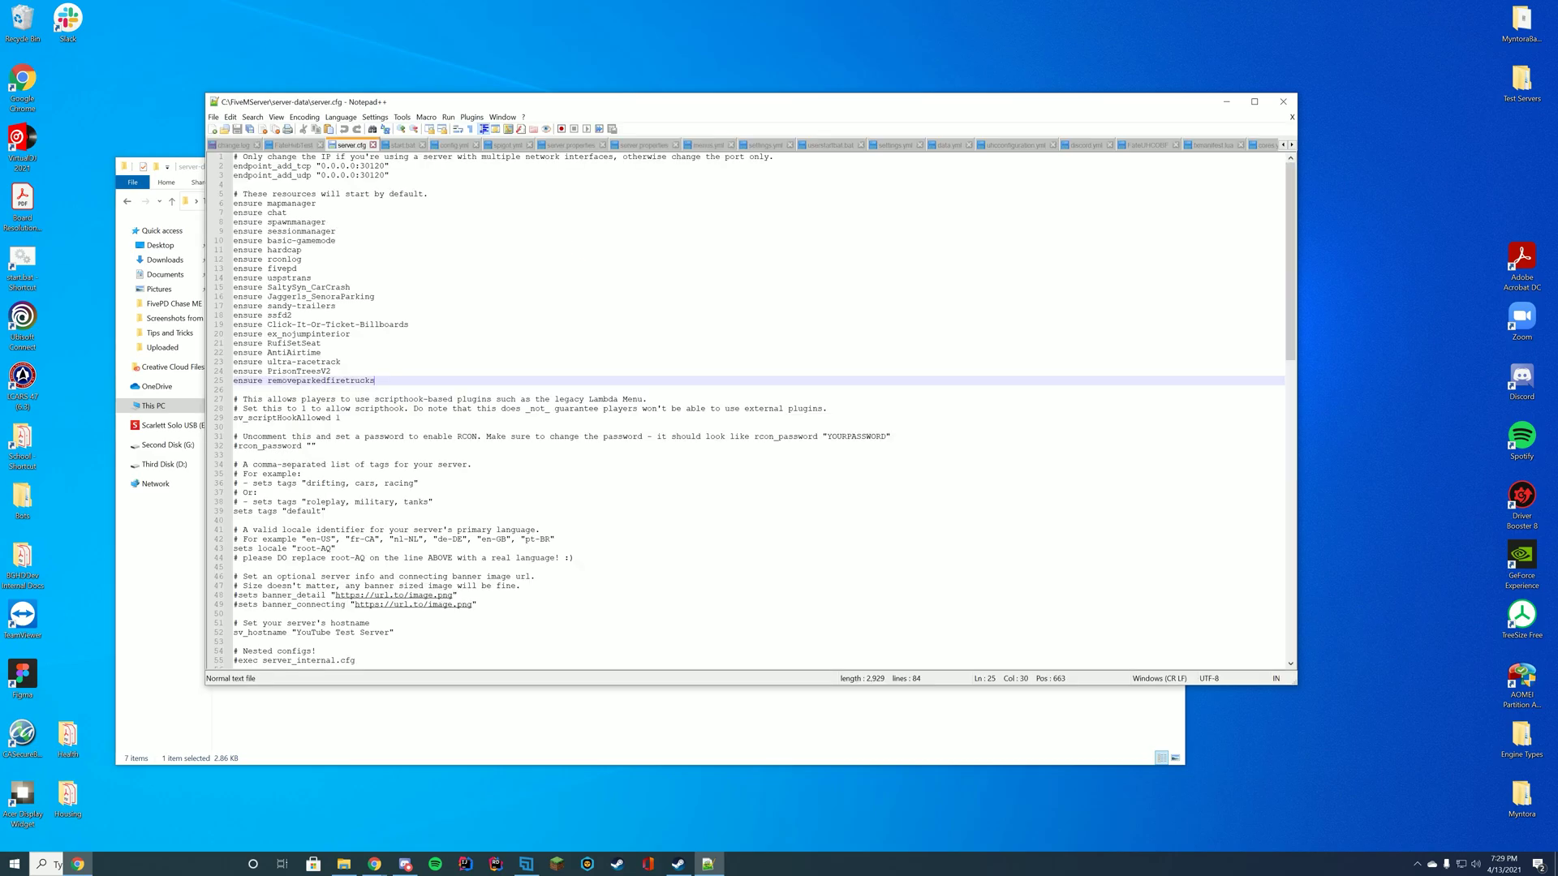
Add the line "ensure panoramaconstruction-1.1" below the removeparkedfiretrucks entry, and save and close server.cfg
key("Return")
type("ensure")
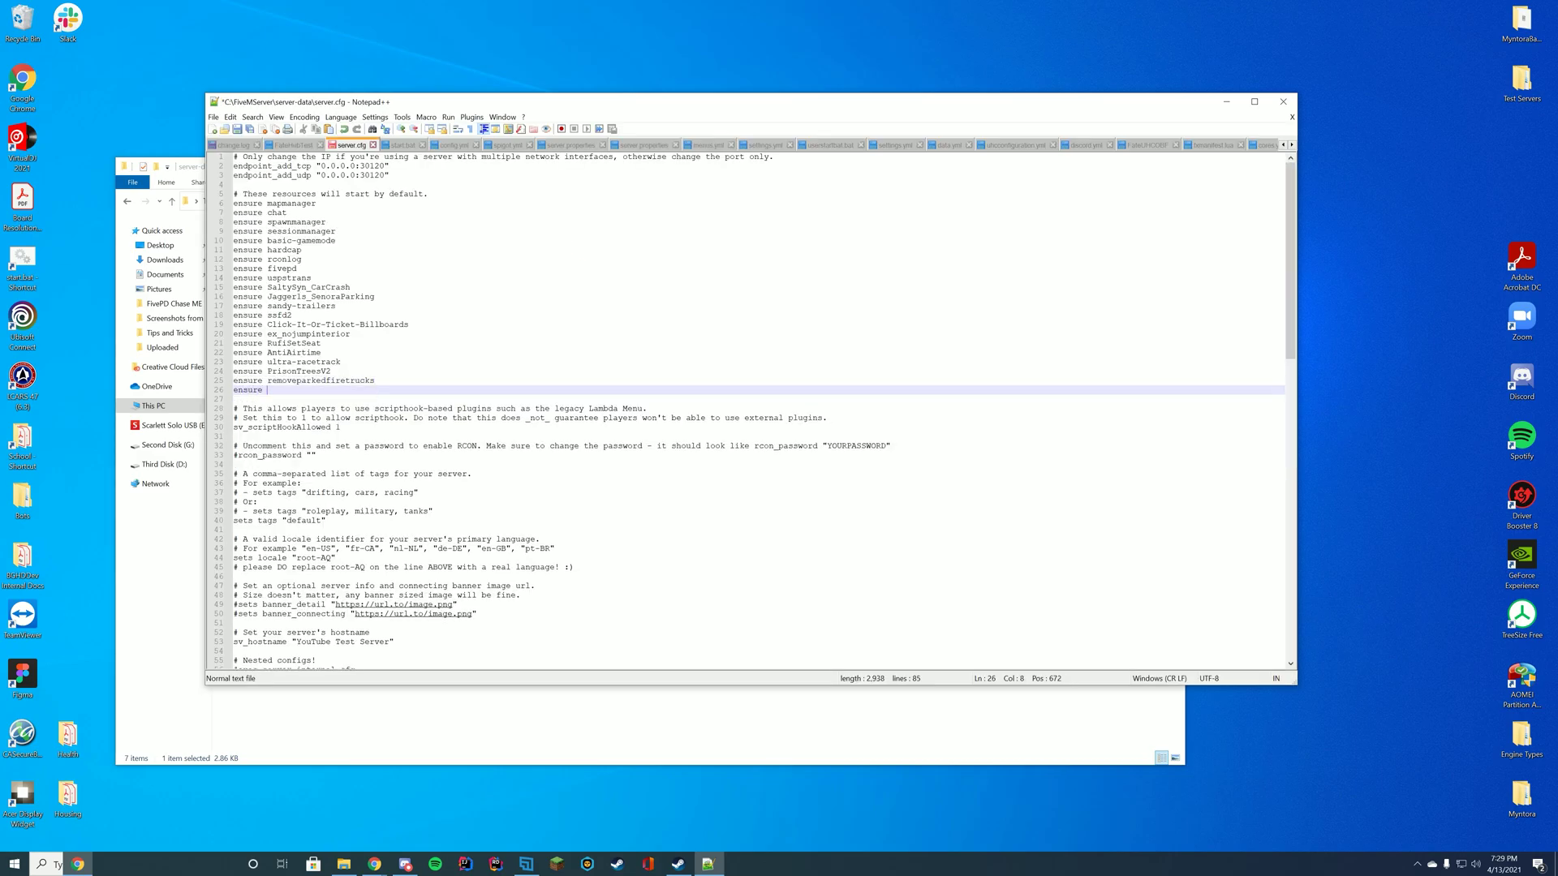
key("ctrl+v")
key("ctrl+s")
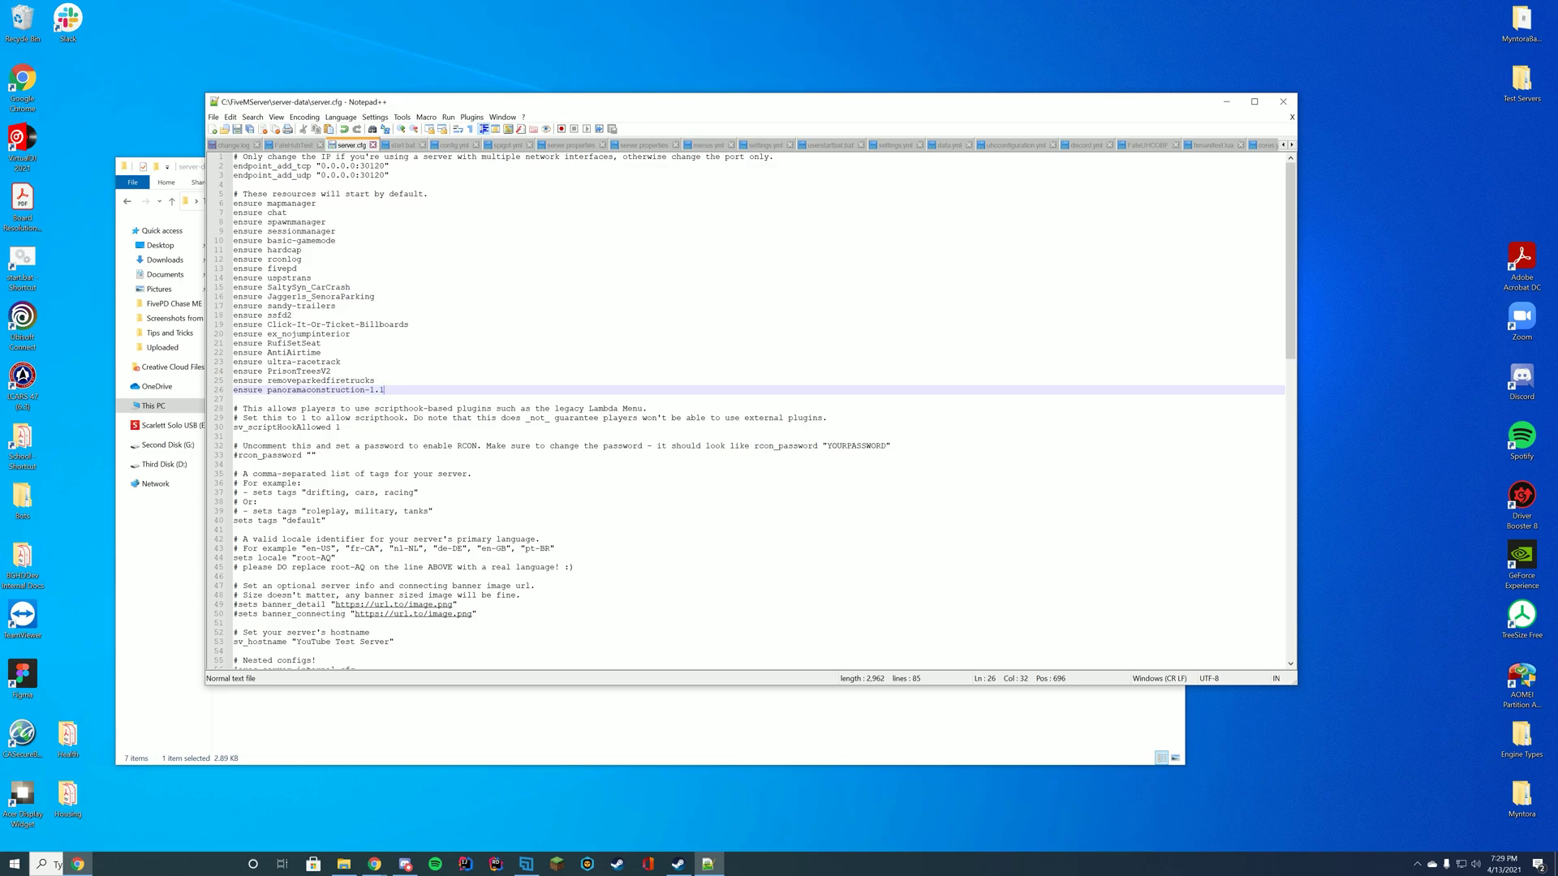
left_click(1283, 102)
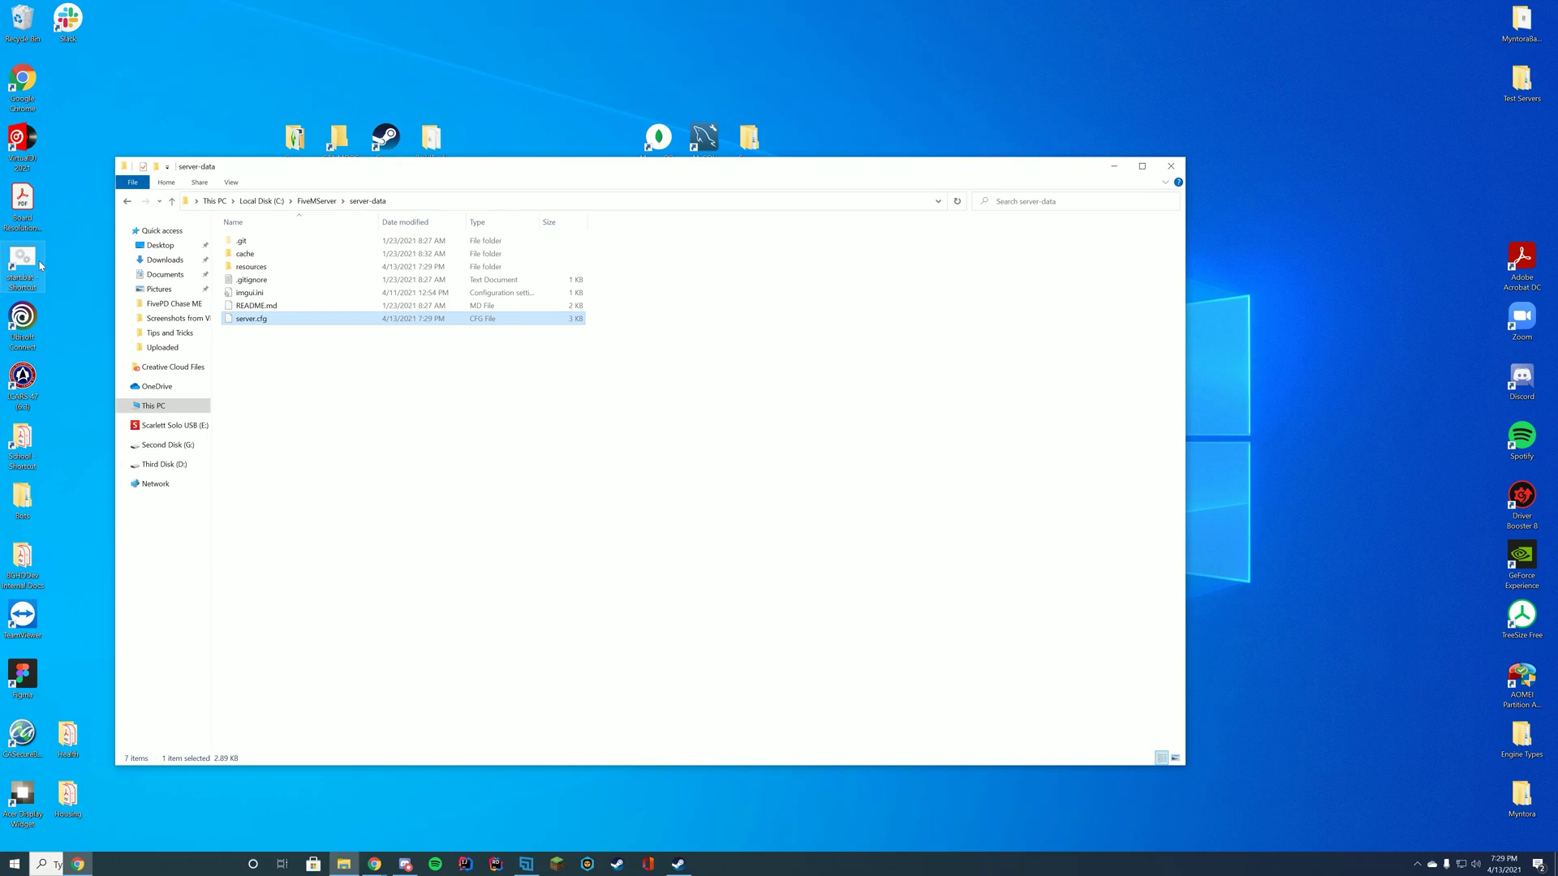
Start the FiveM server from the desktop start.bat shortcut and minimize its console windows
double_click(40, 265)
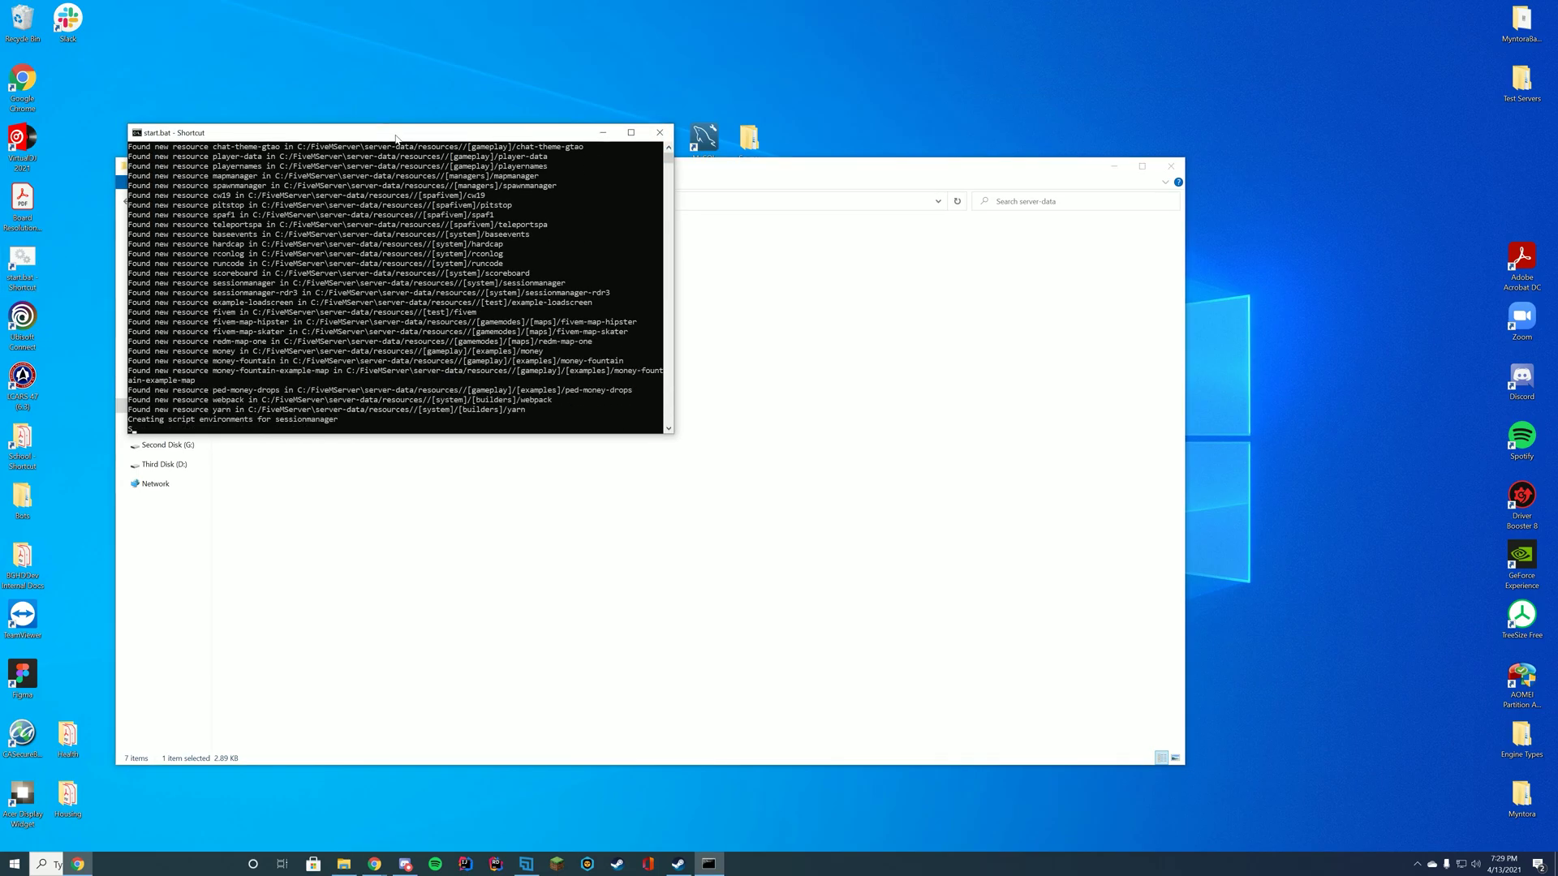
left_click_drag(404, 58, 738, 82)
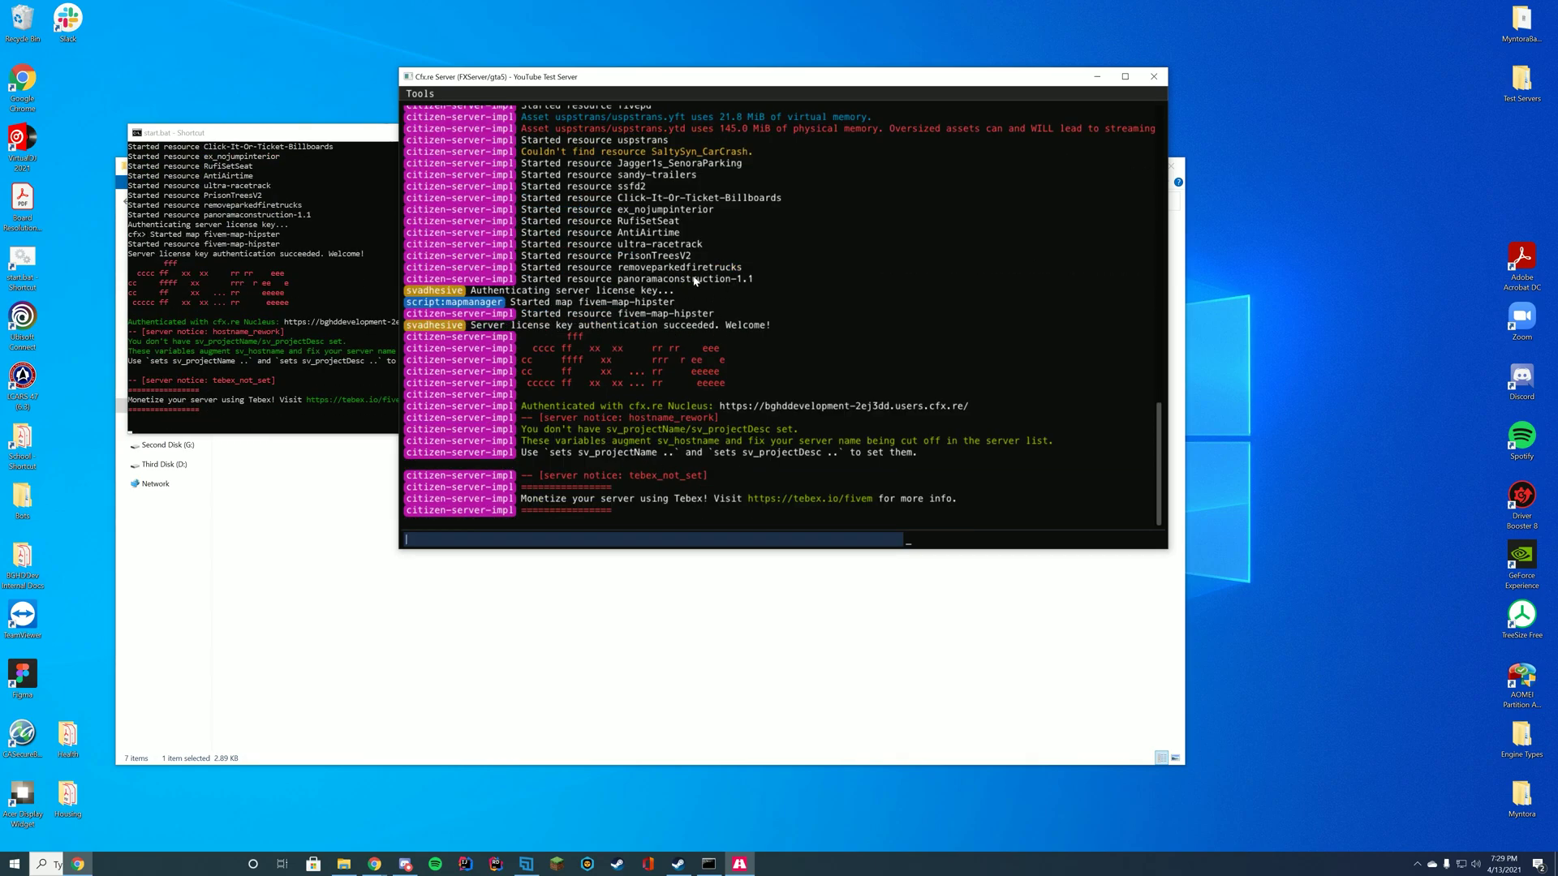
left_click(1102, 77)
left_click(602, 134)
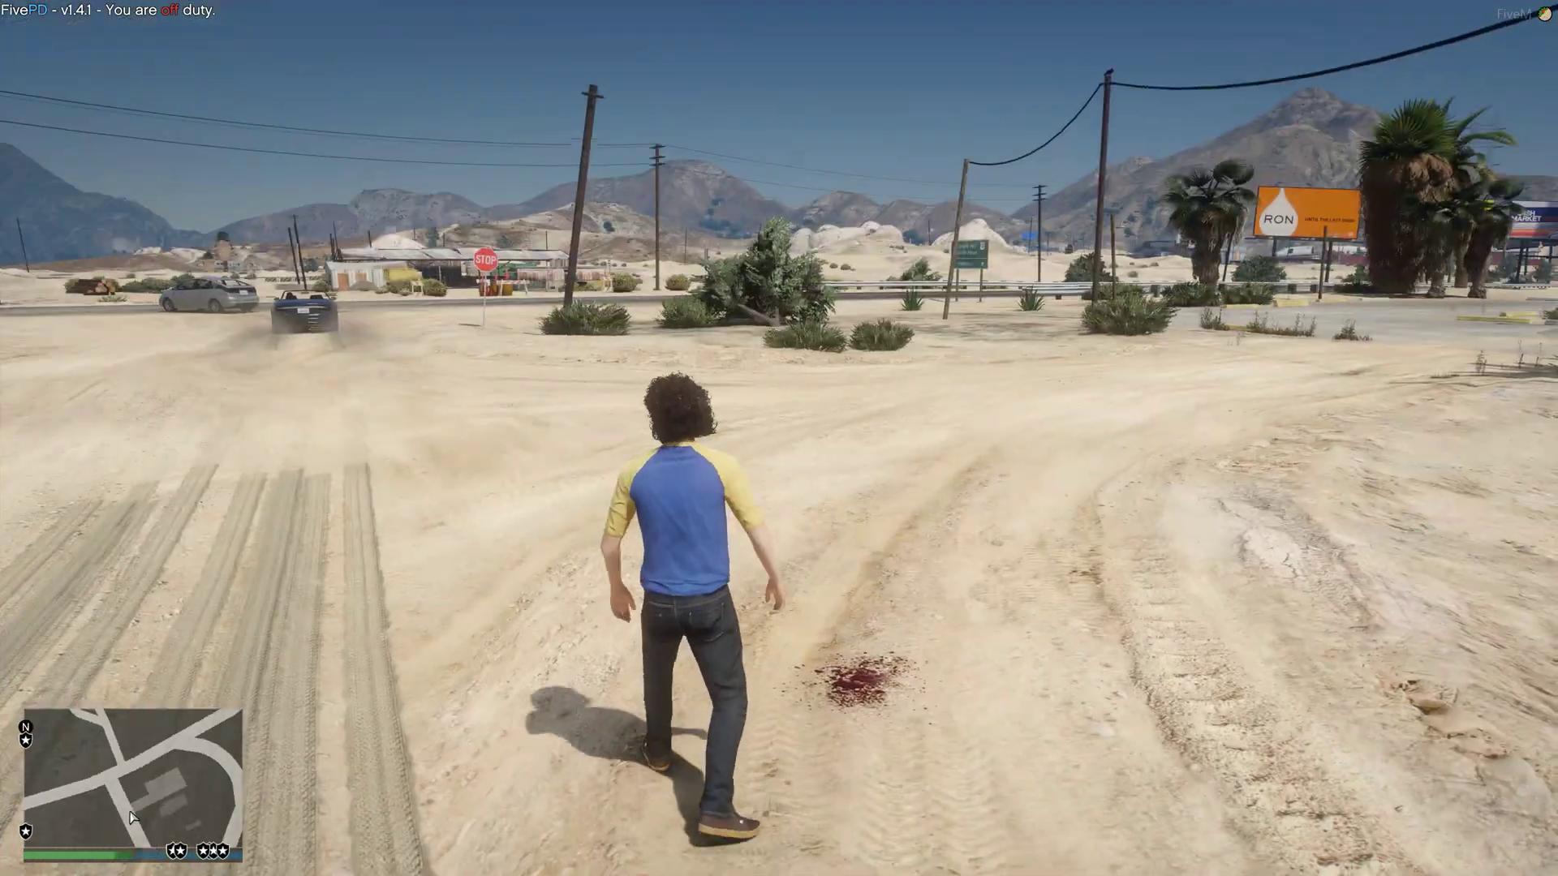
key("shift")
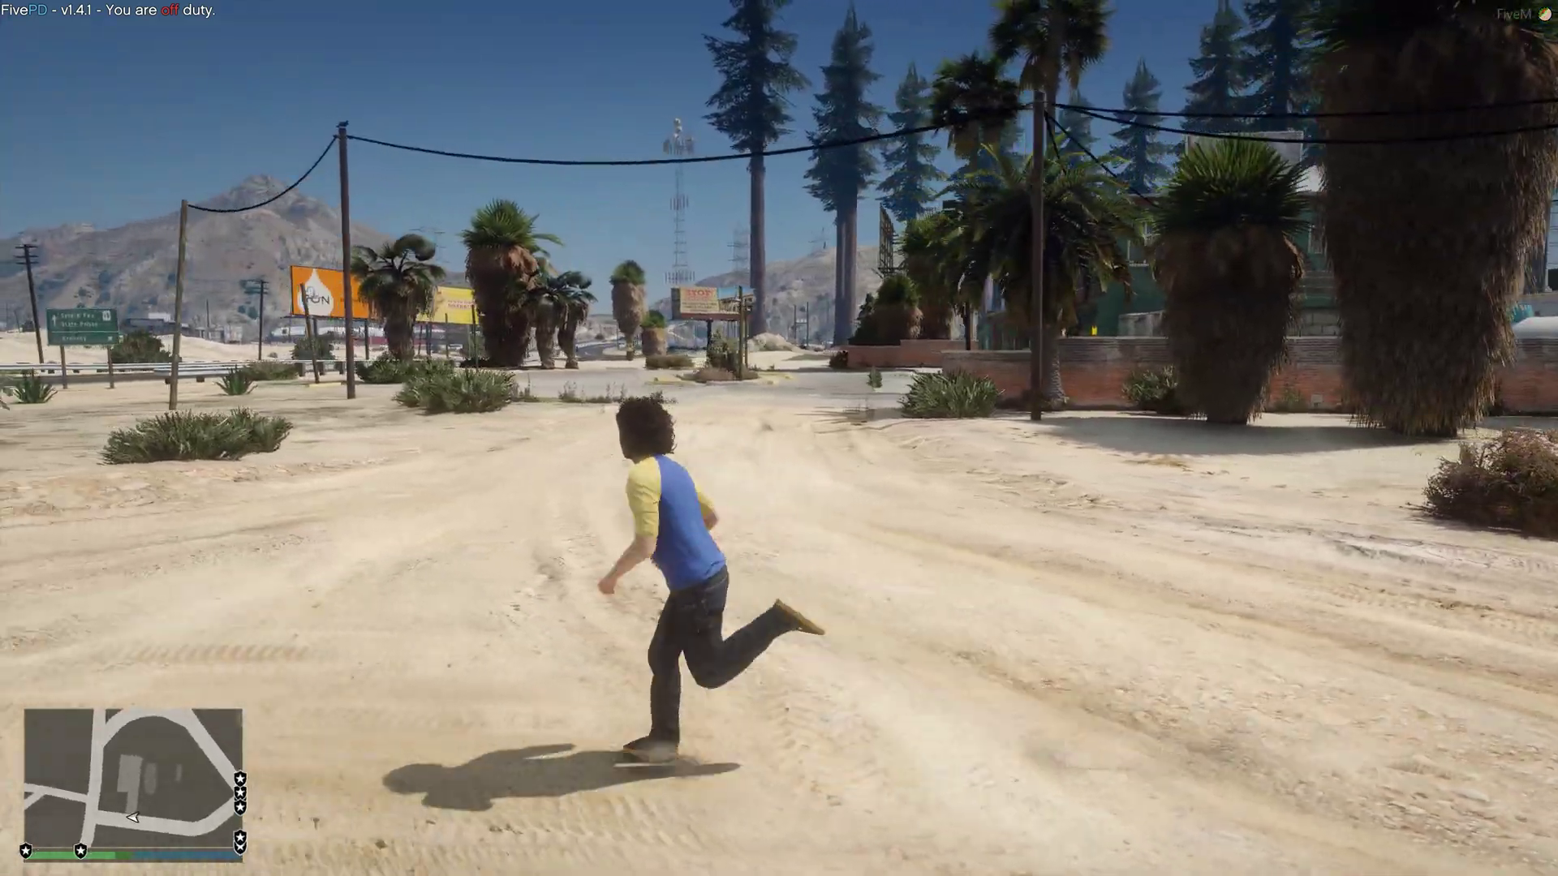
key("w")
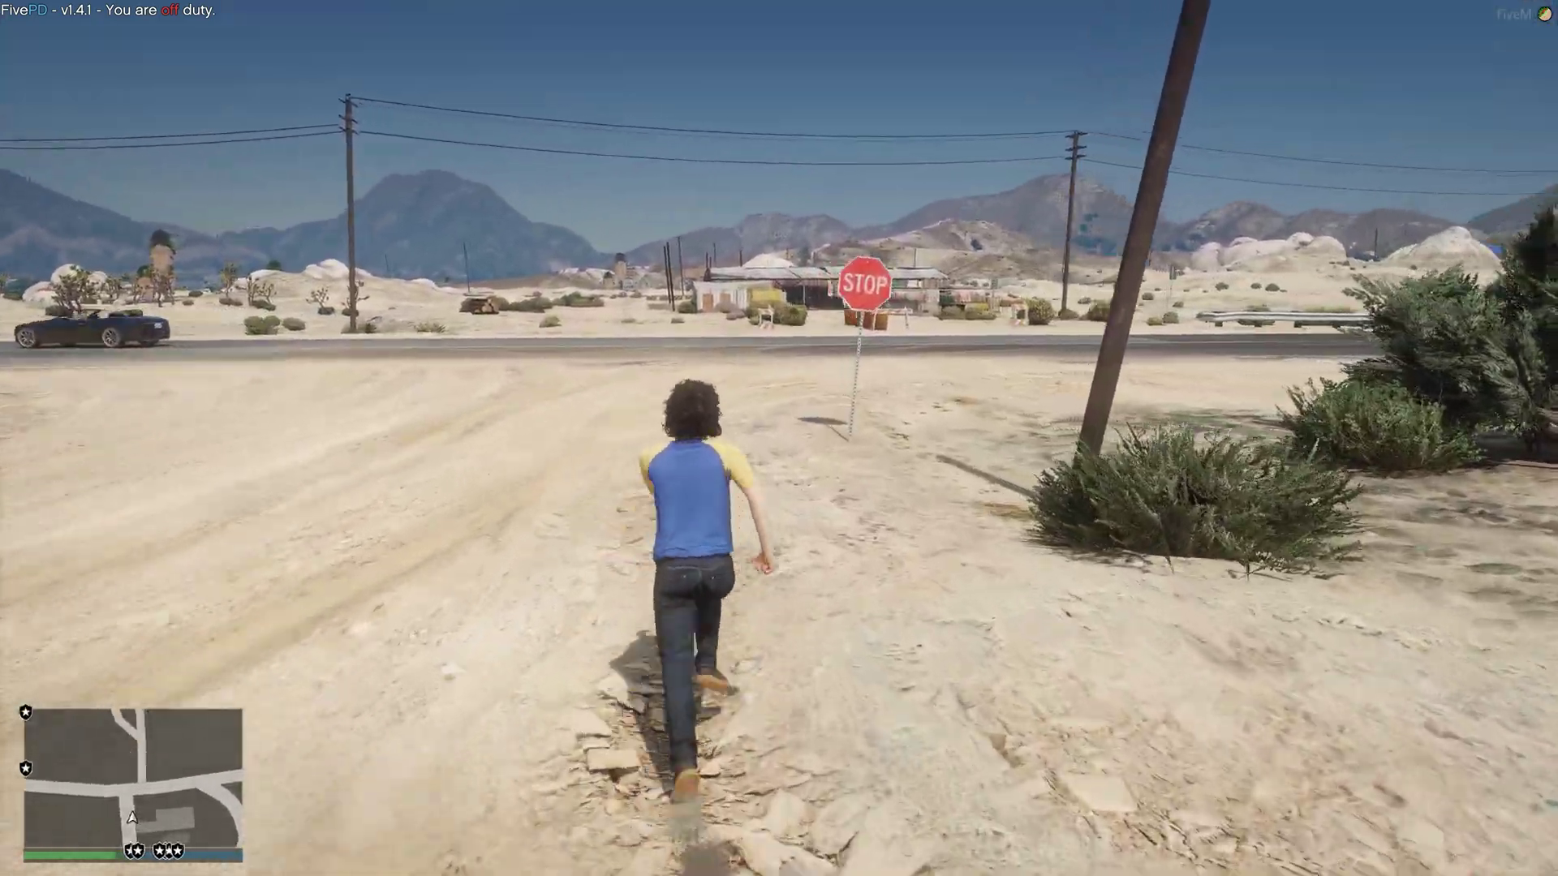
key("shift")
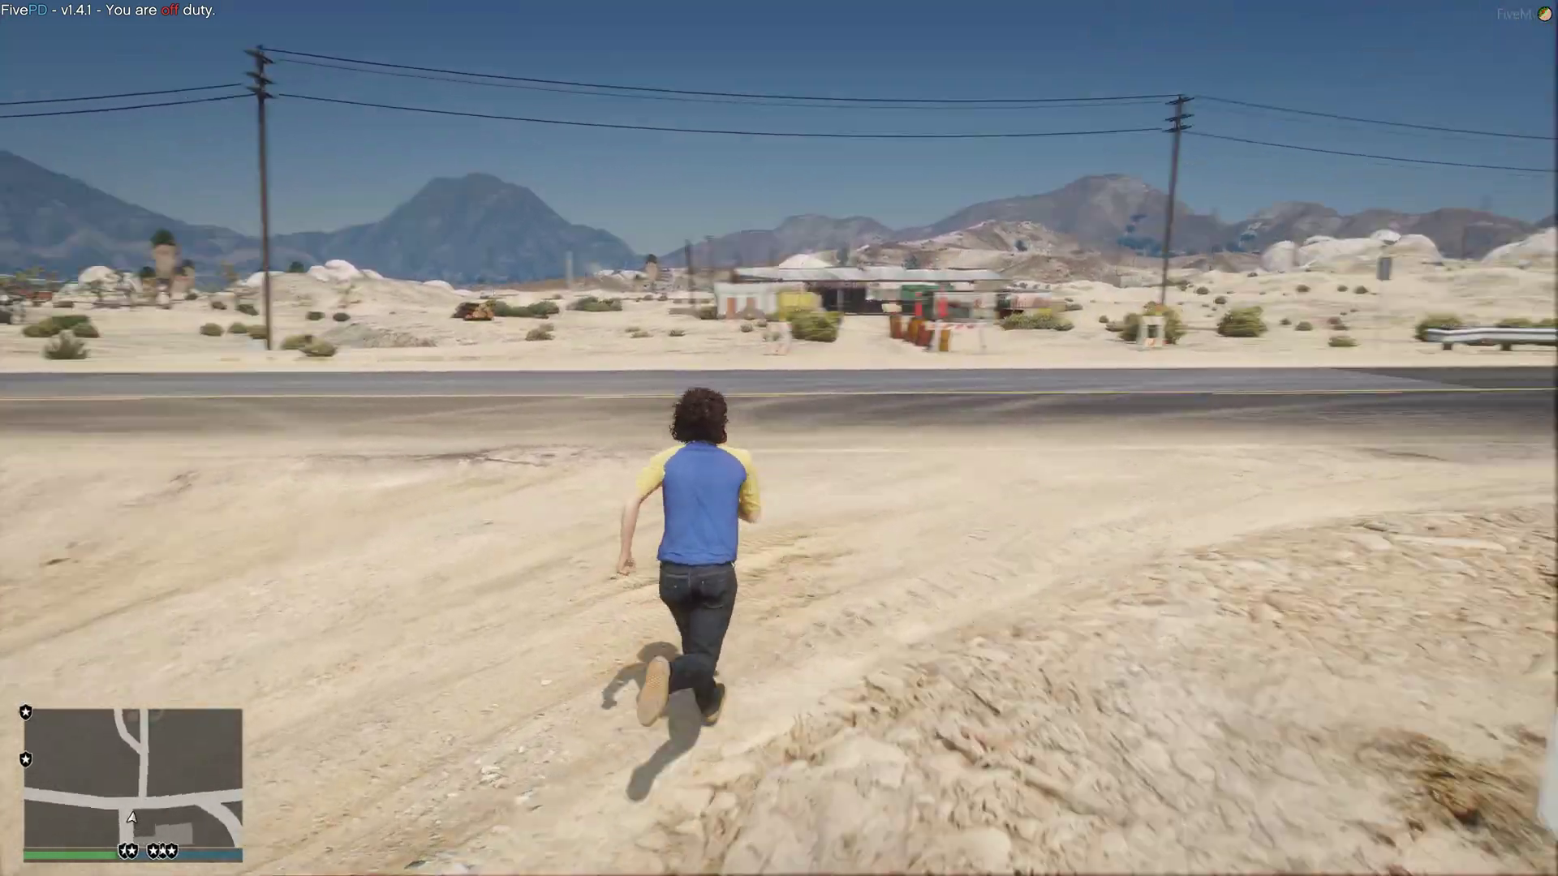
key("w")
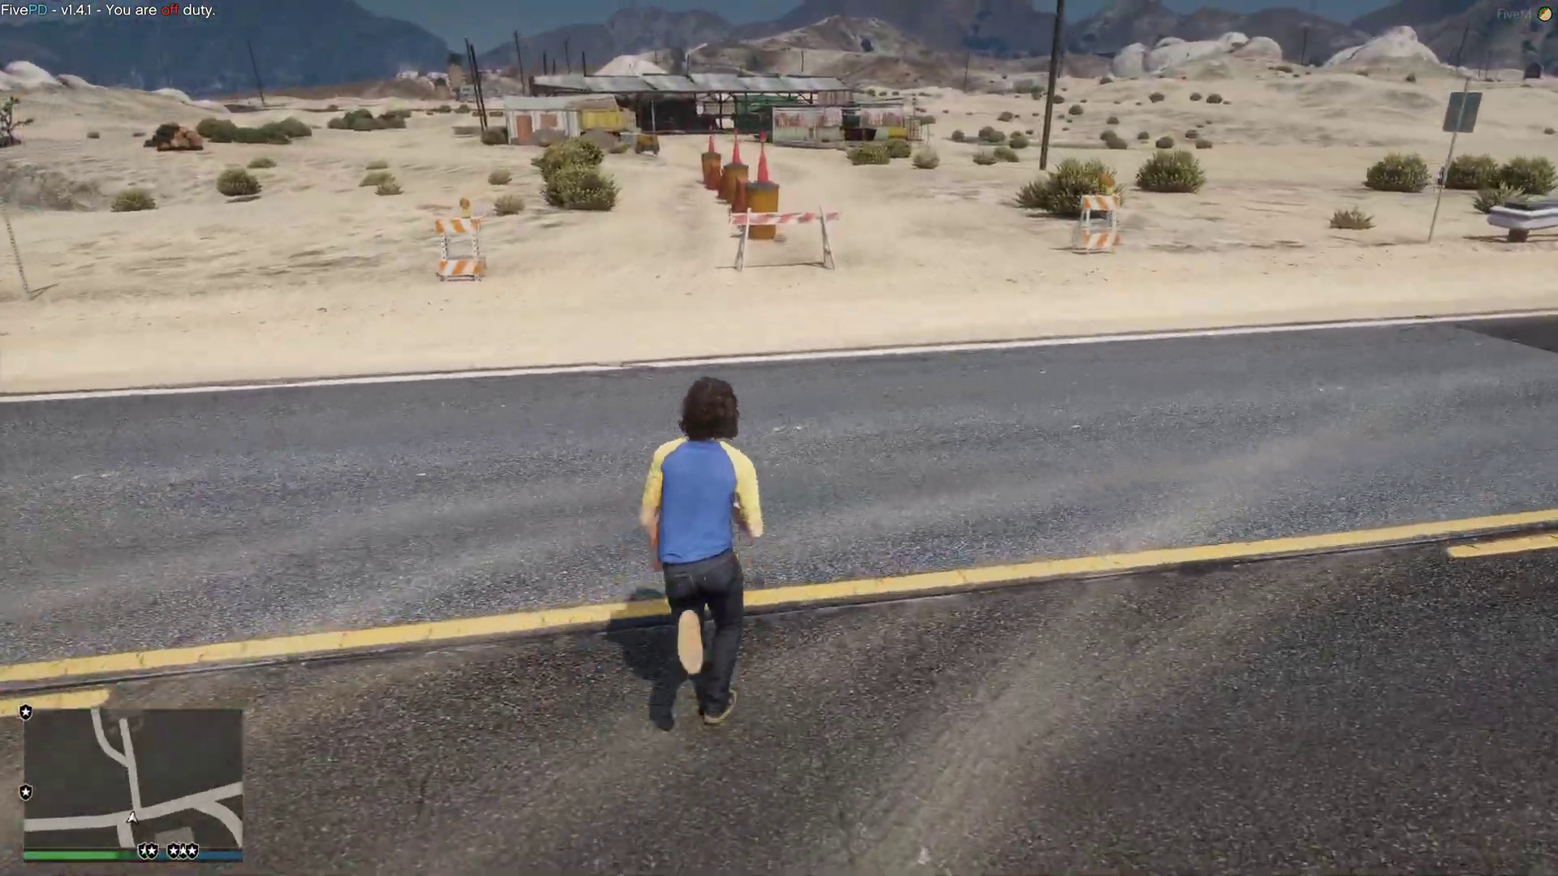
key("w")
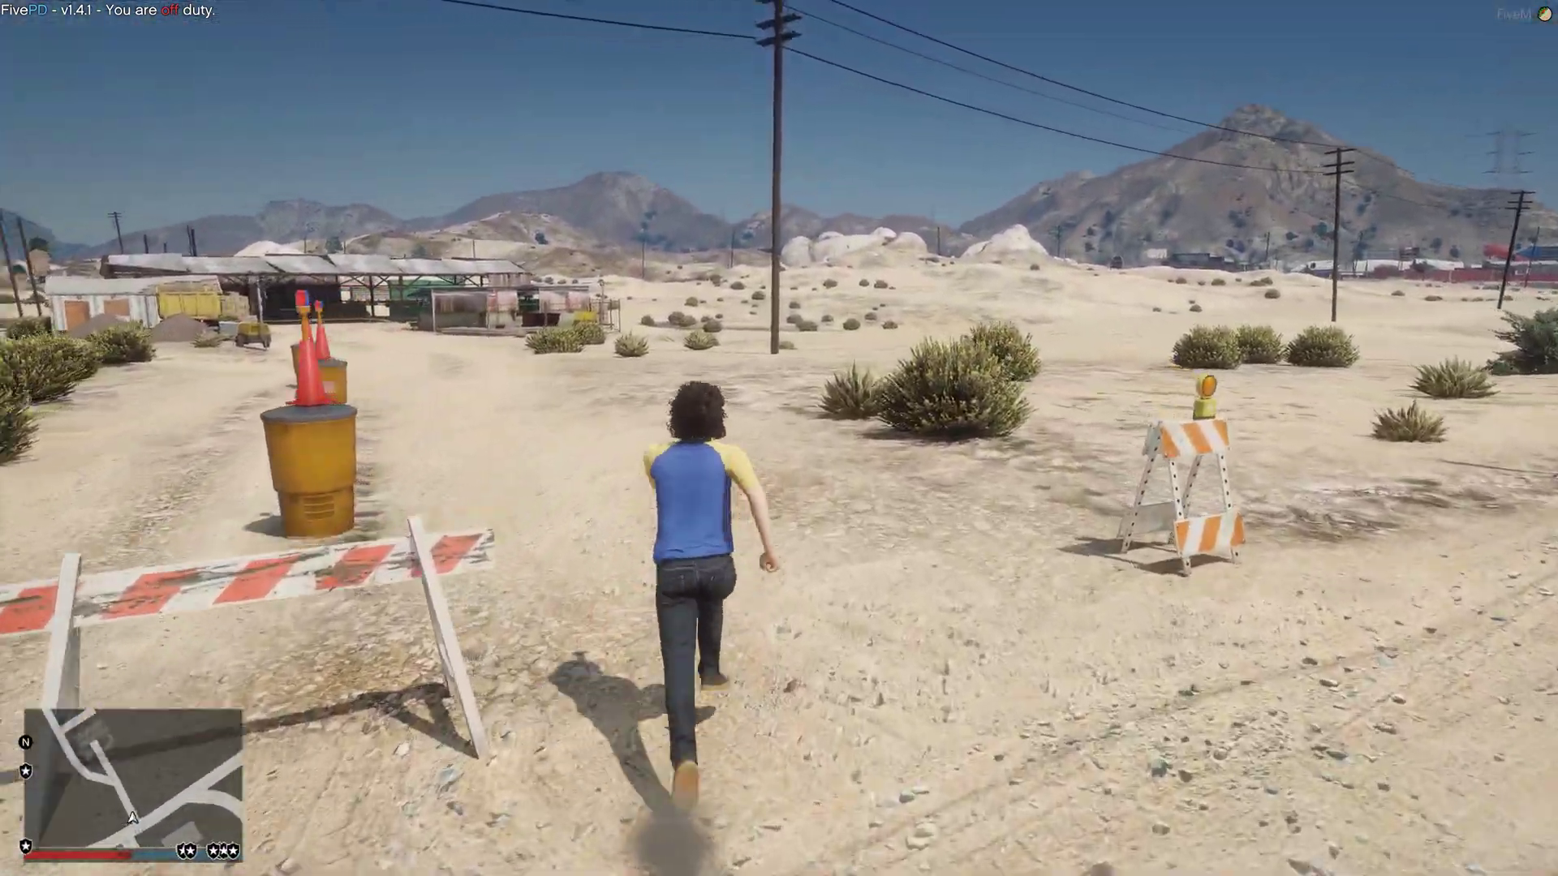
key("w")
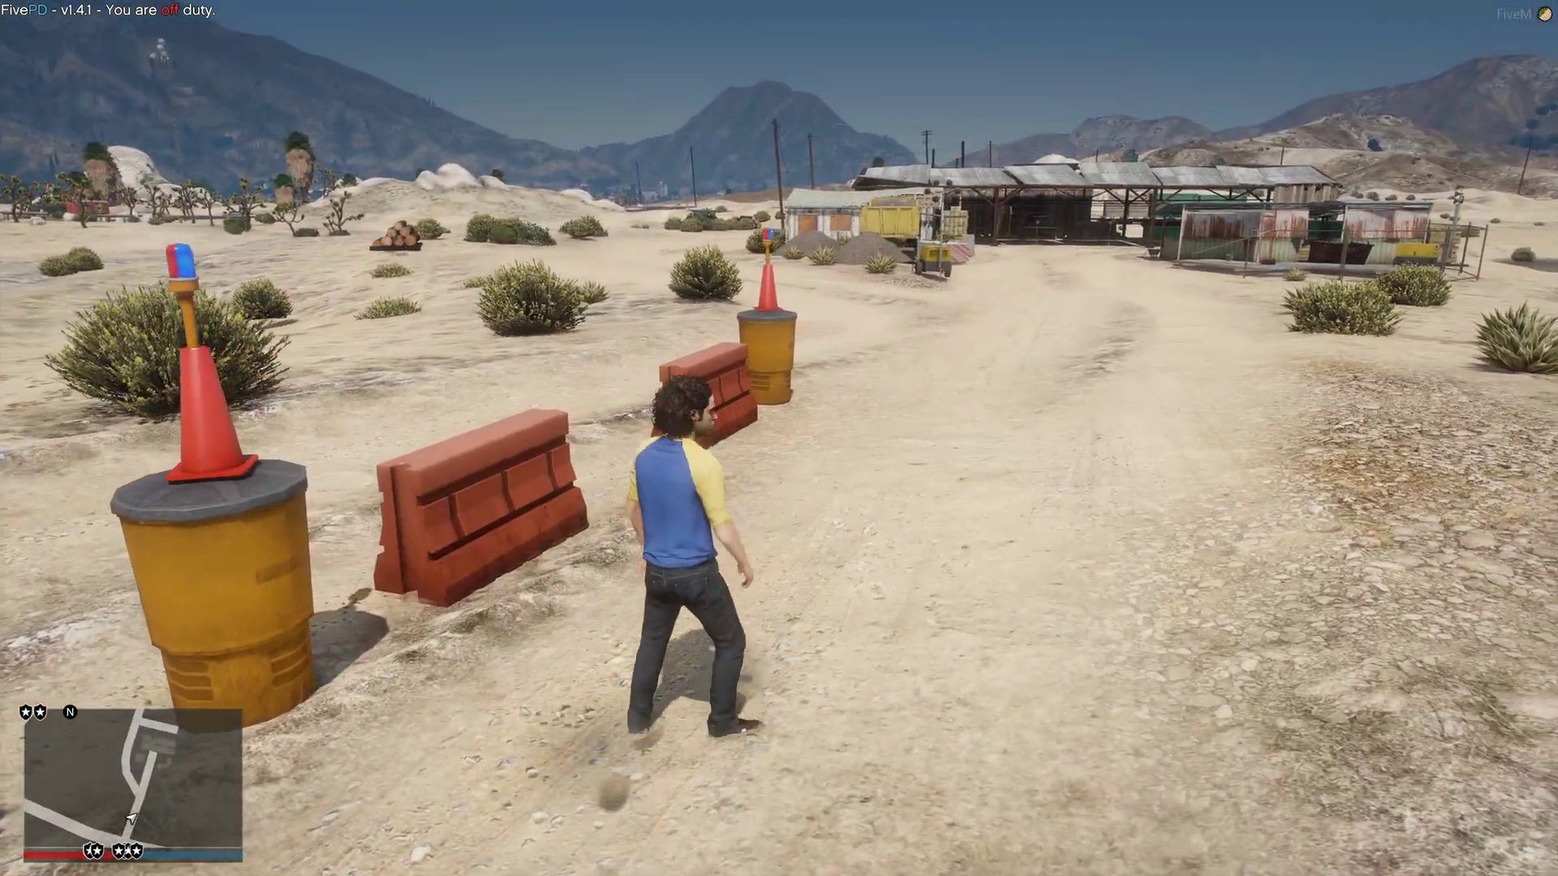
key("w")
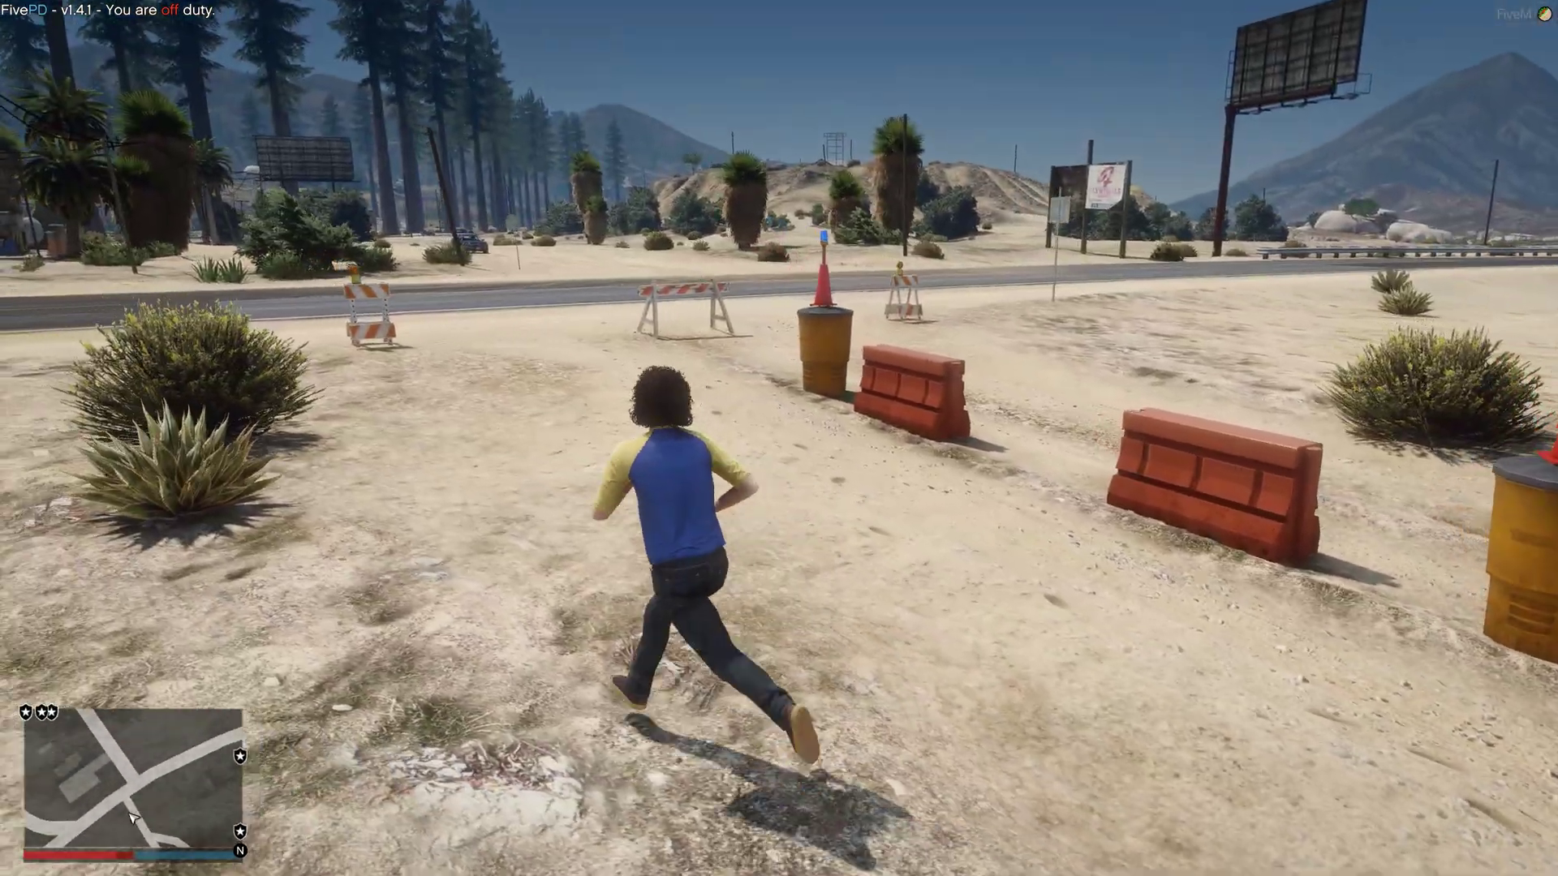
key("w")
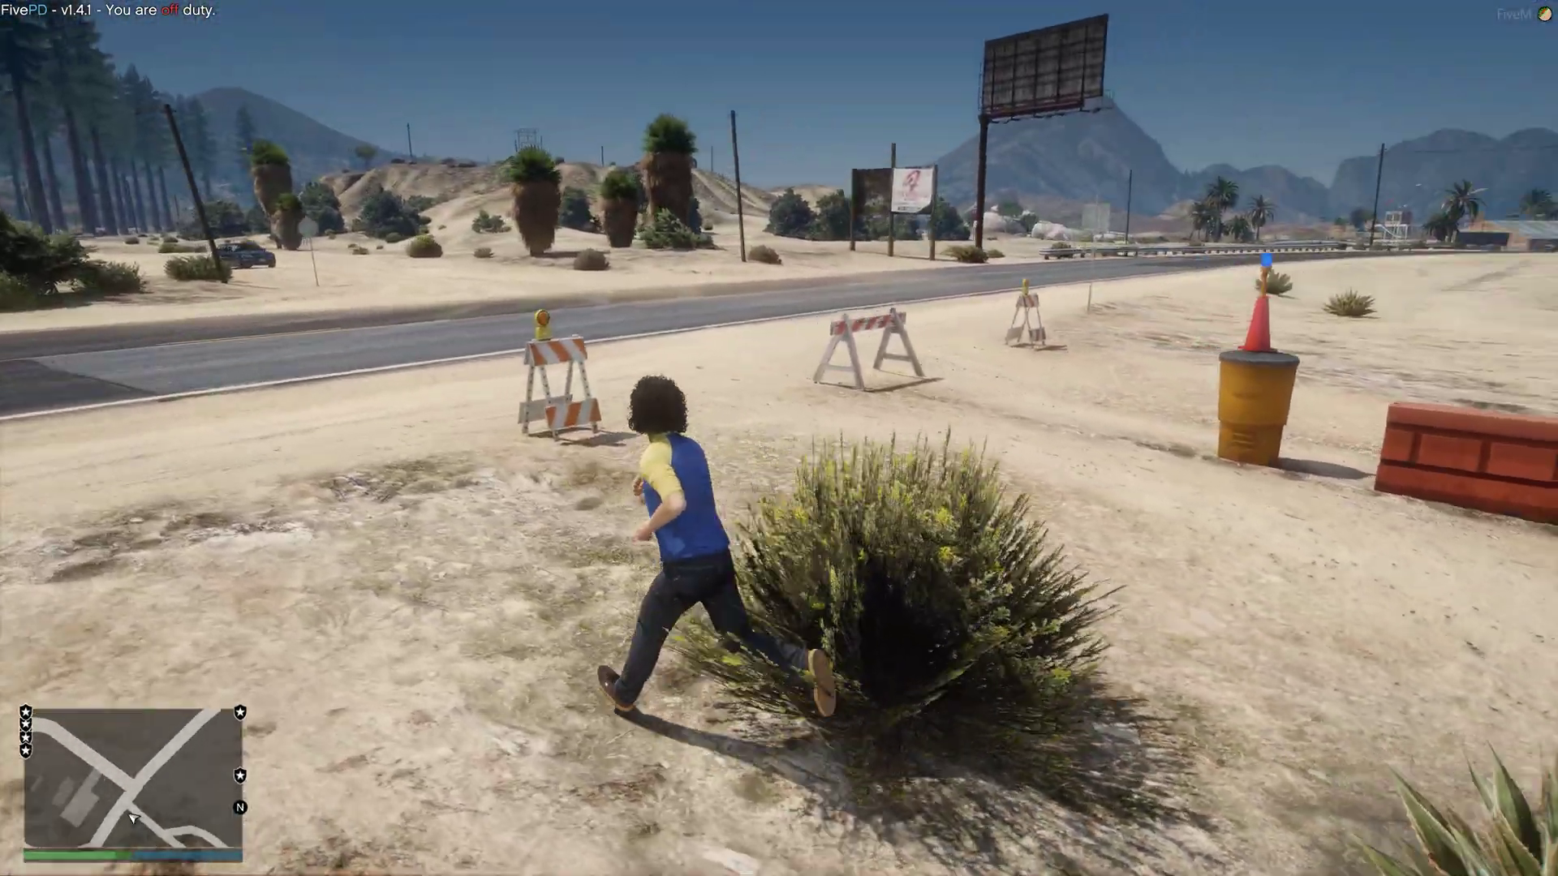
key("w")
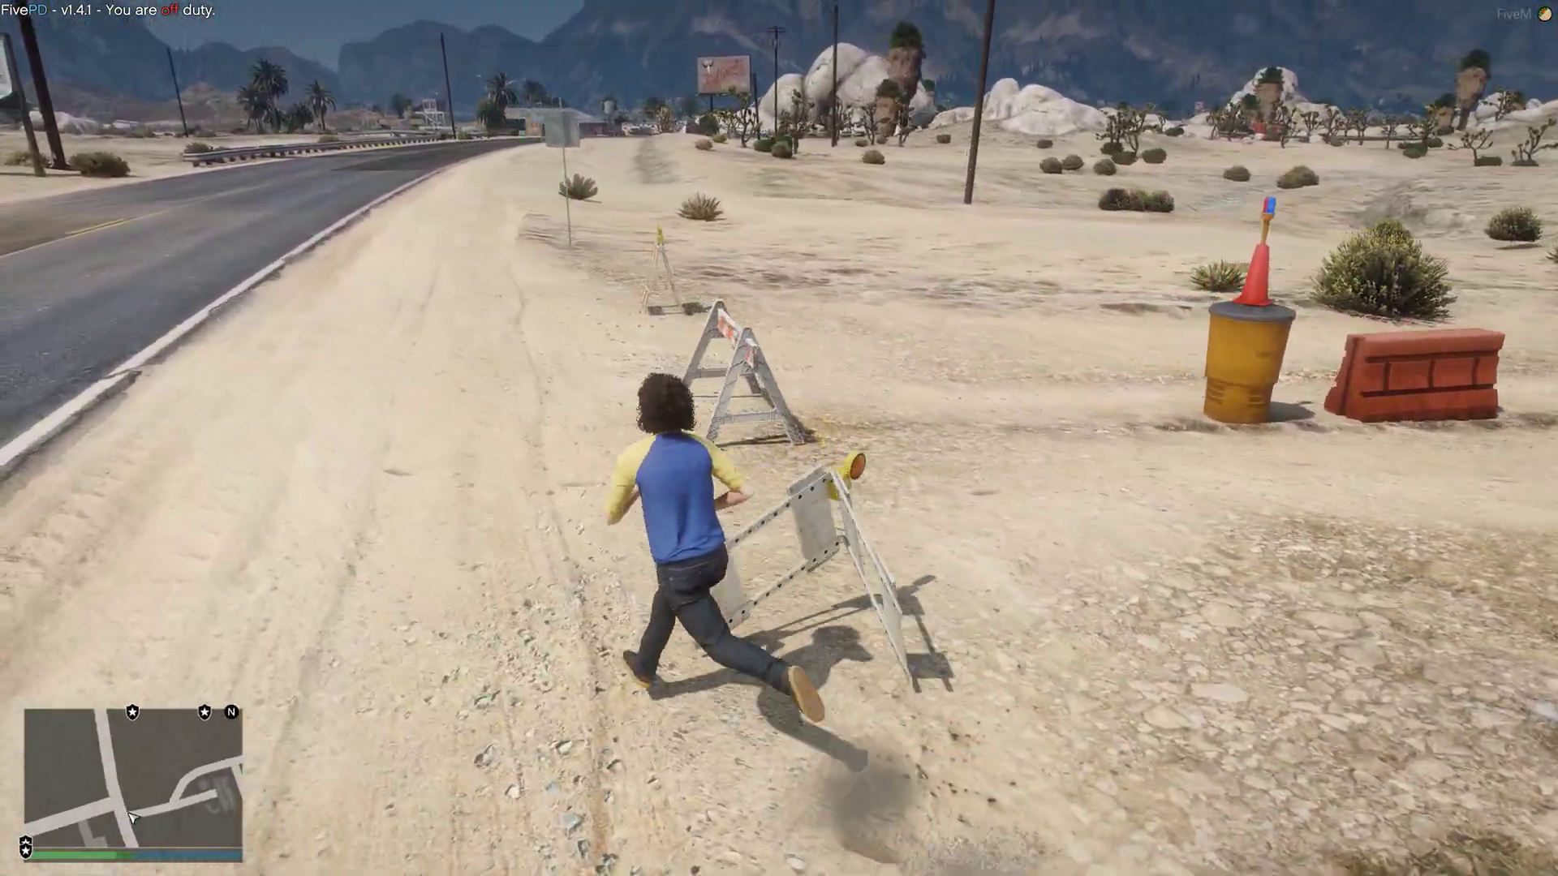
key("w")
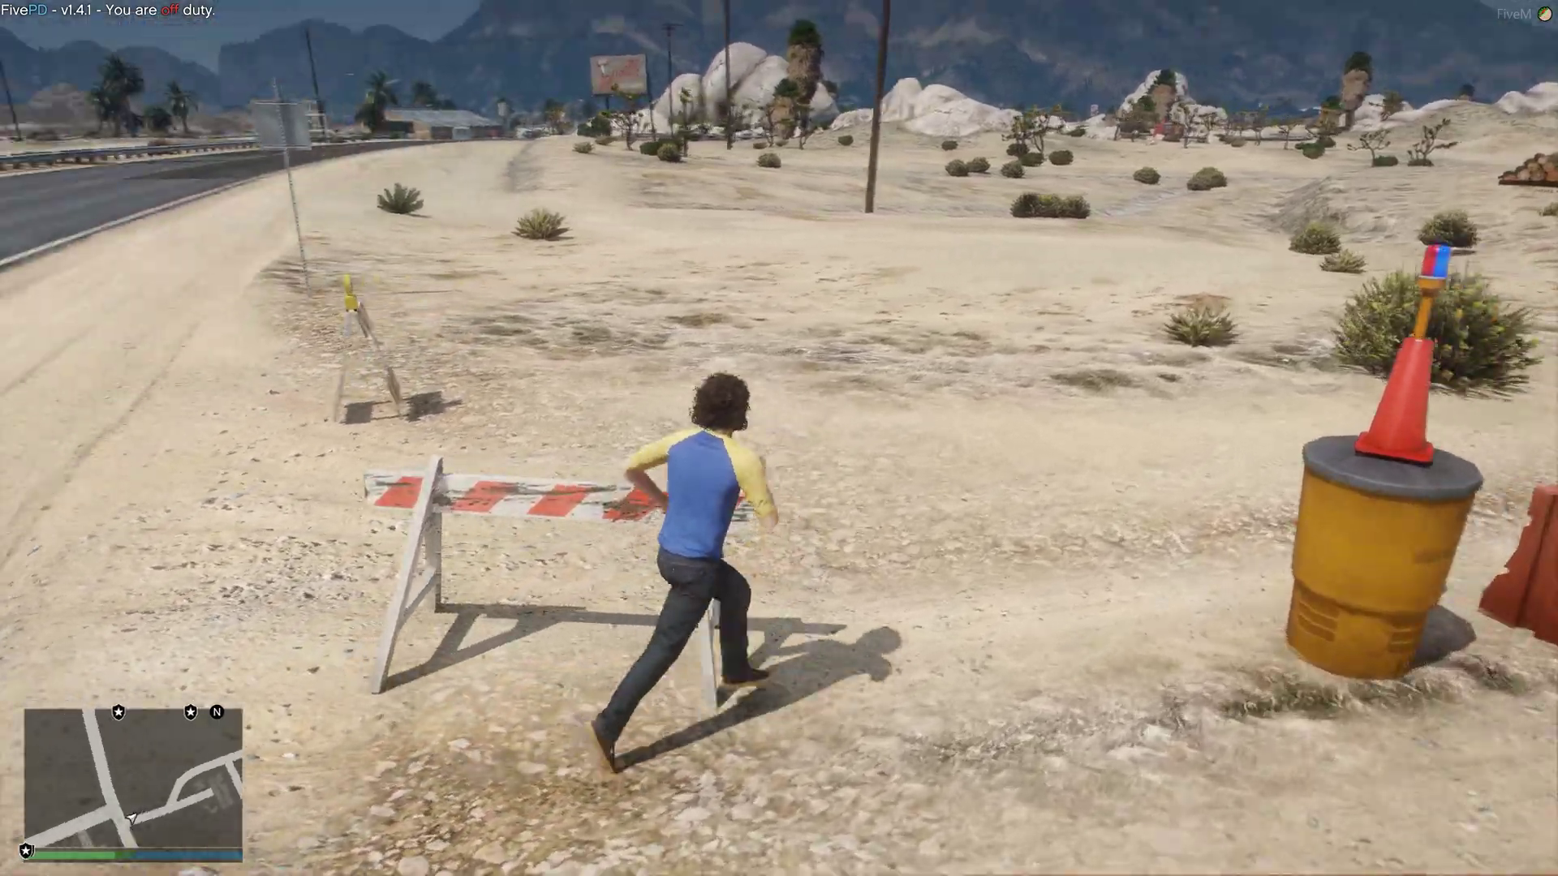
key("w")
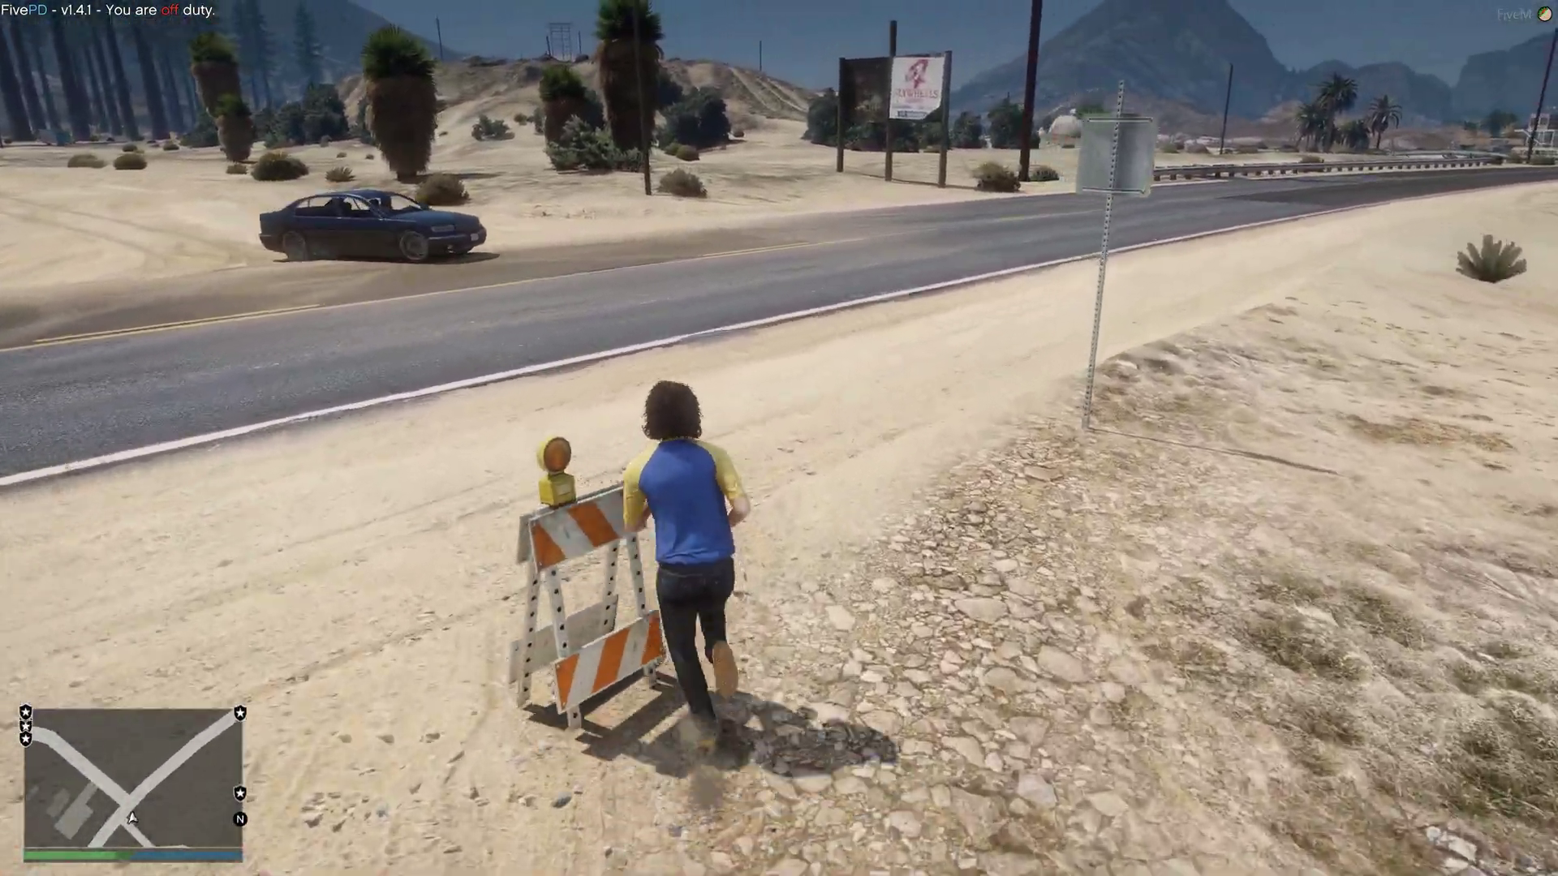
key("w")
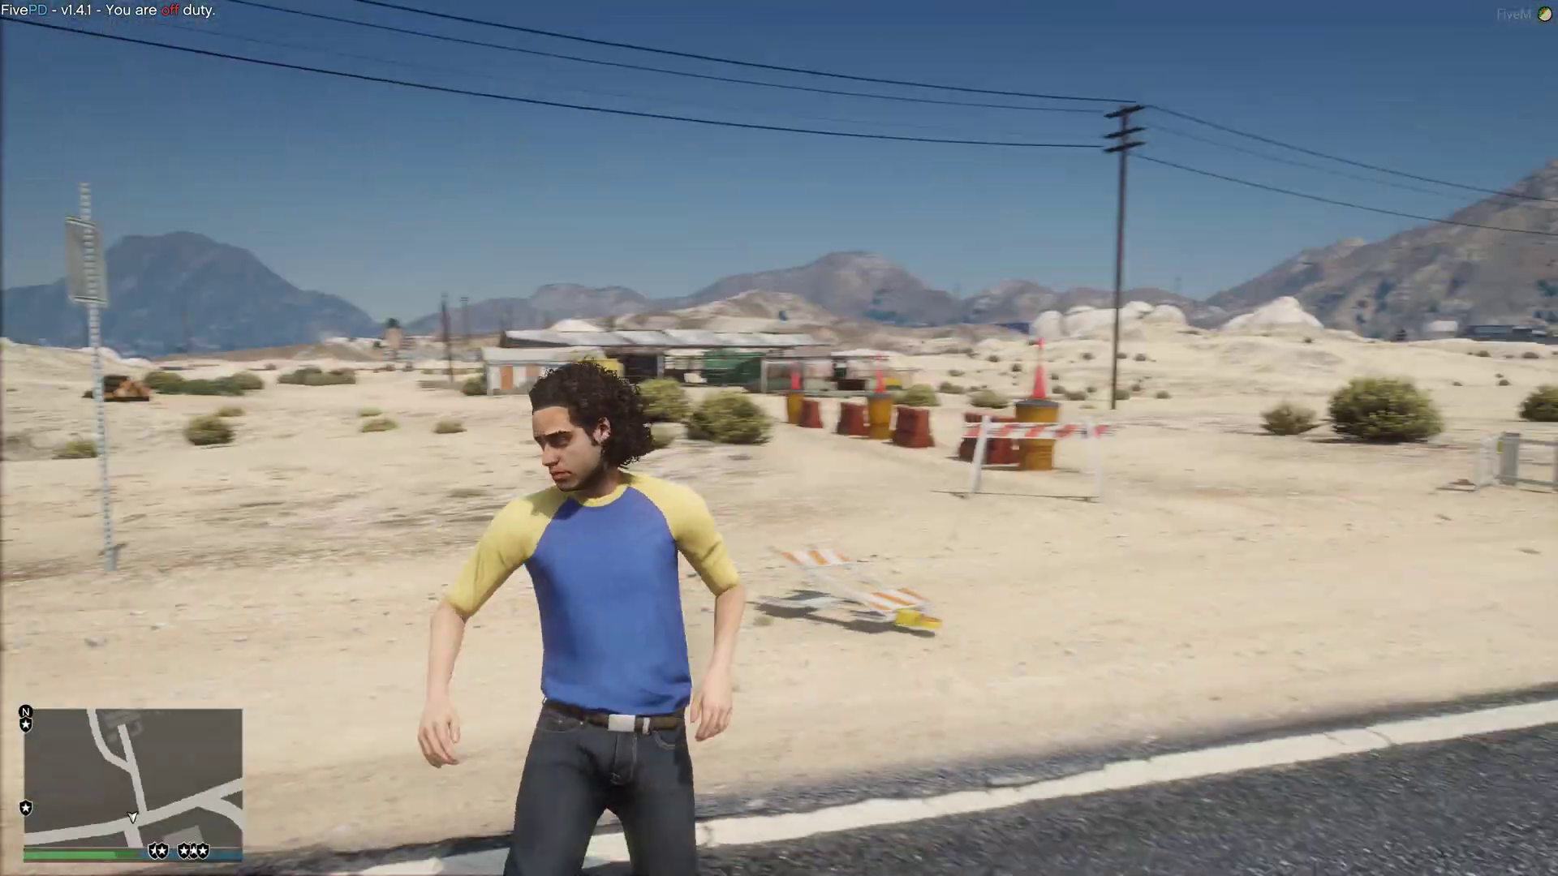